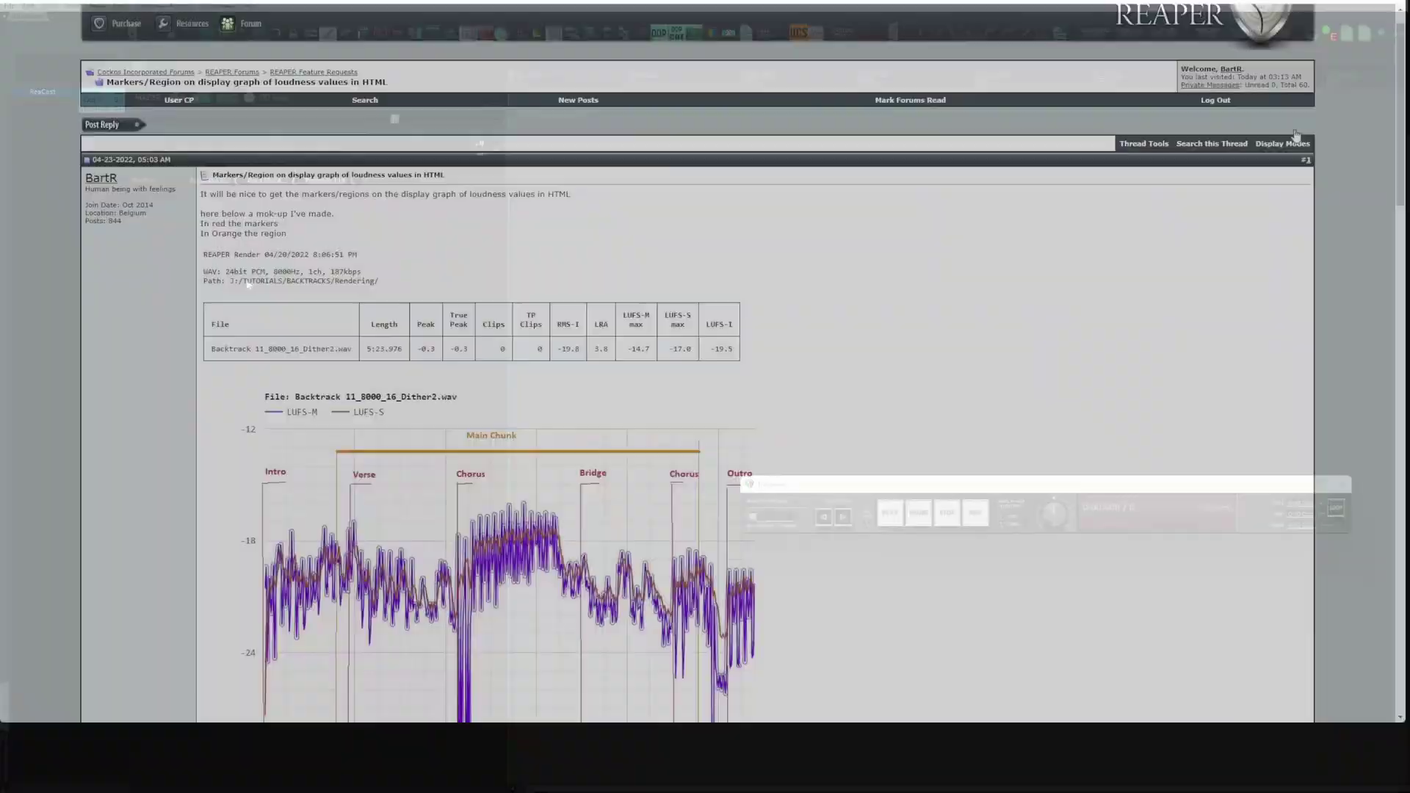
Scroll past the Intro/Verse/Chorus/Bridge/Outro loudness chart to read the thread's replies
{"action": "scroll", "coordinate": [1295, 136], "scroll_direction": "down", "scroll_amount": 5}
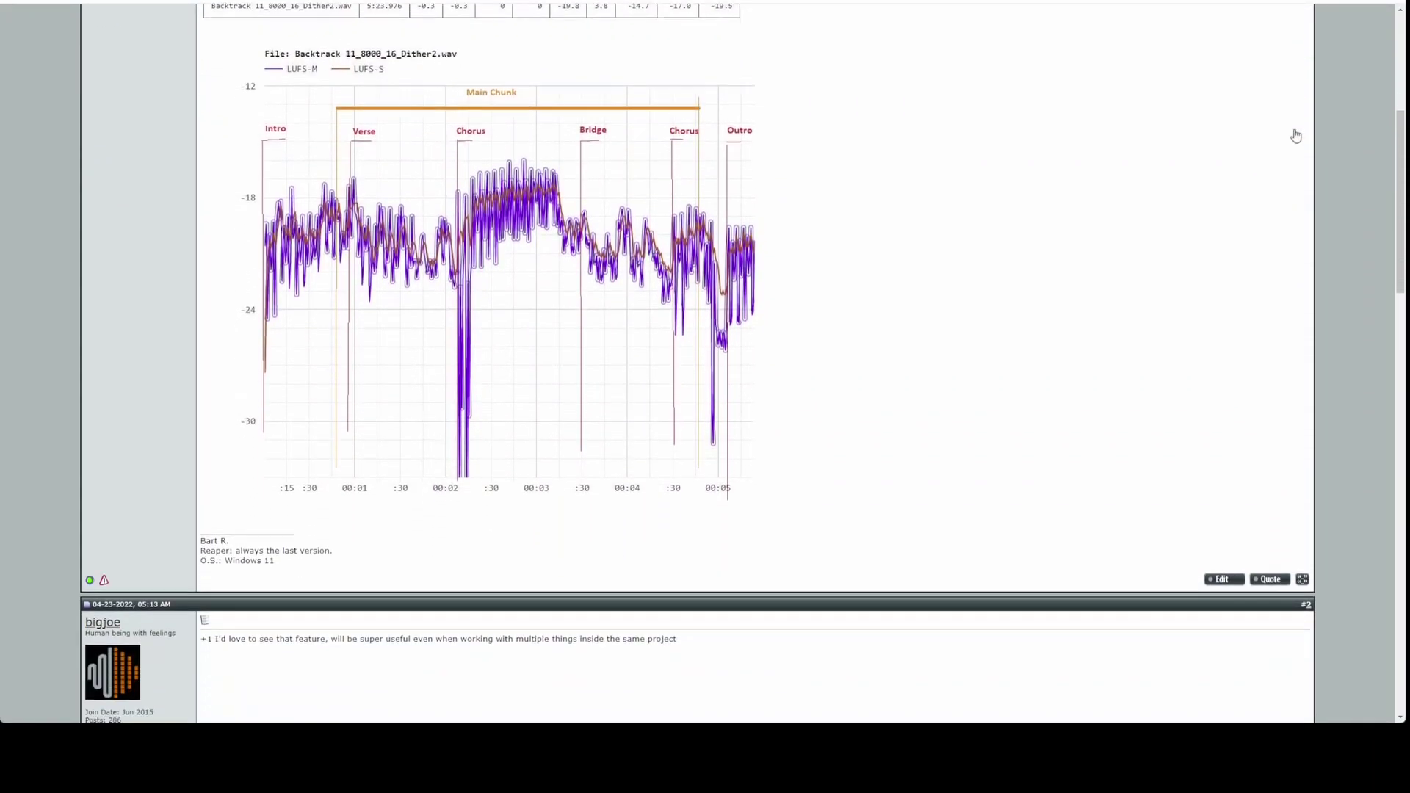
{"action": "scroll", "coordinate": [1295, 136], "scroll_direction": "down", "scroll_amount": 6}
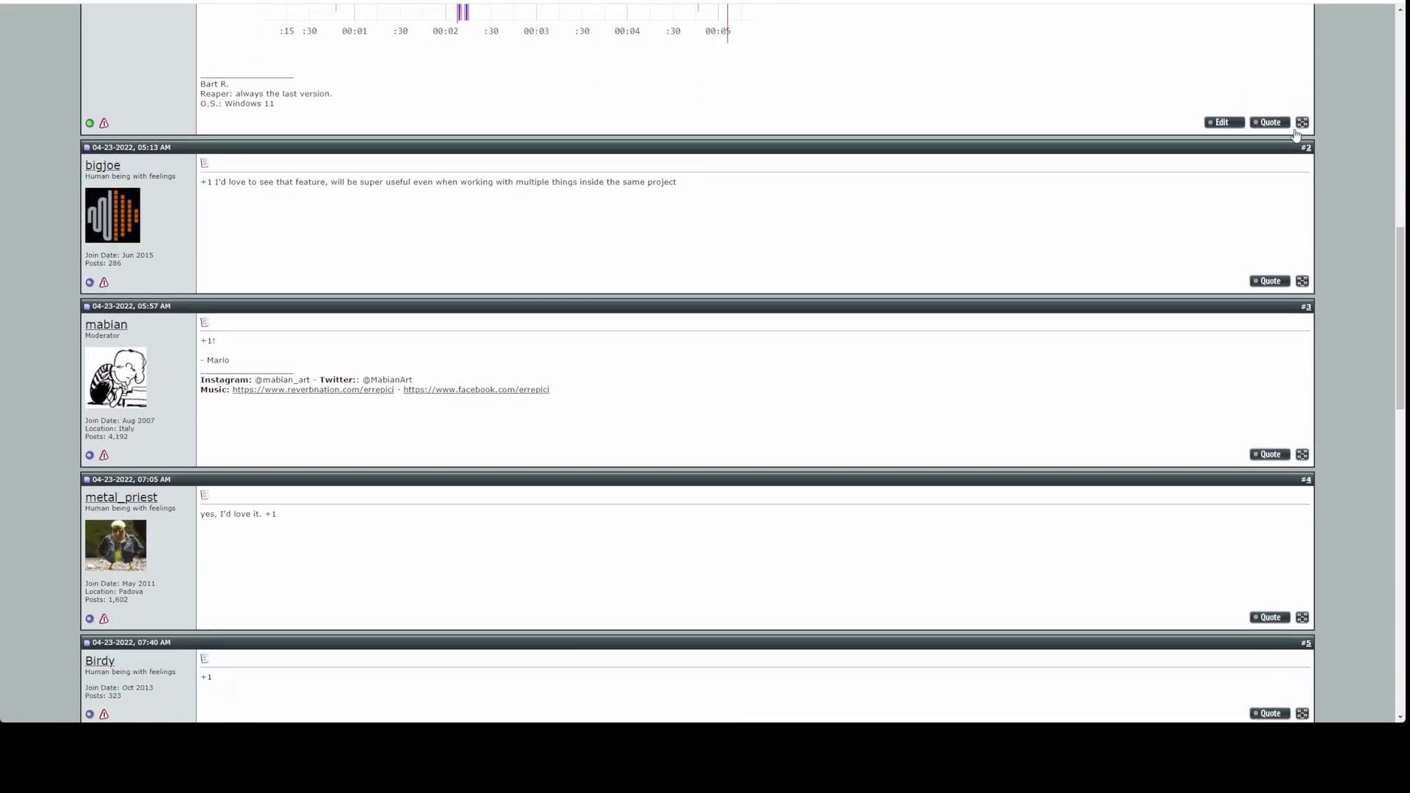
{"action": "scroll", "coordinate": [1295, 136], "scroll_direction": "down", "scroll_amount": 6}
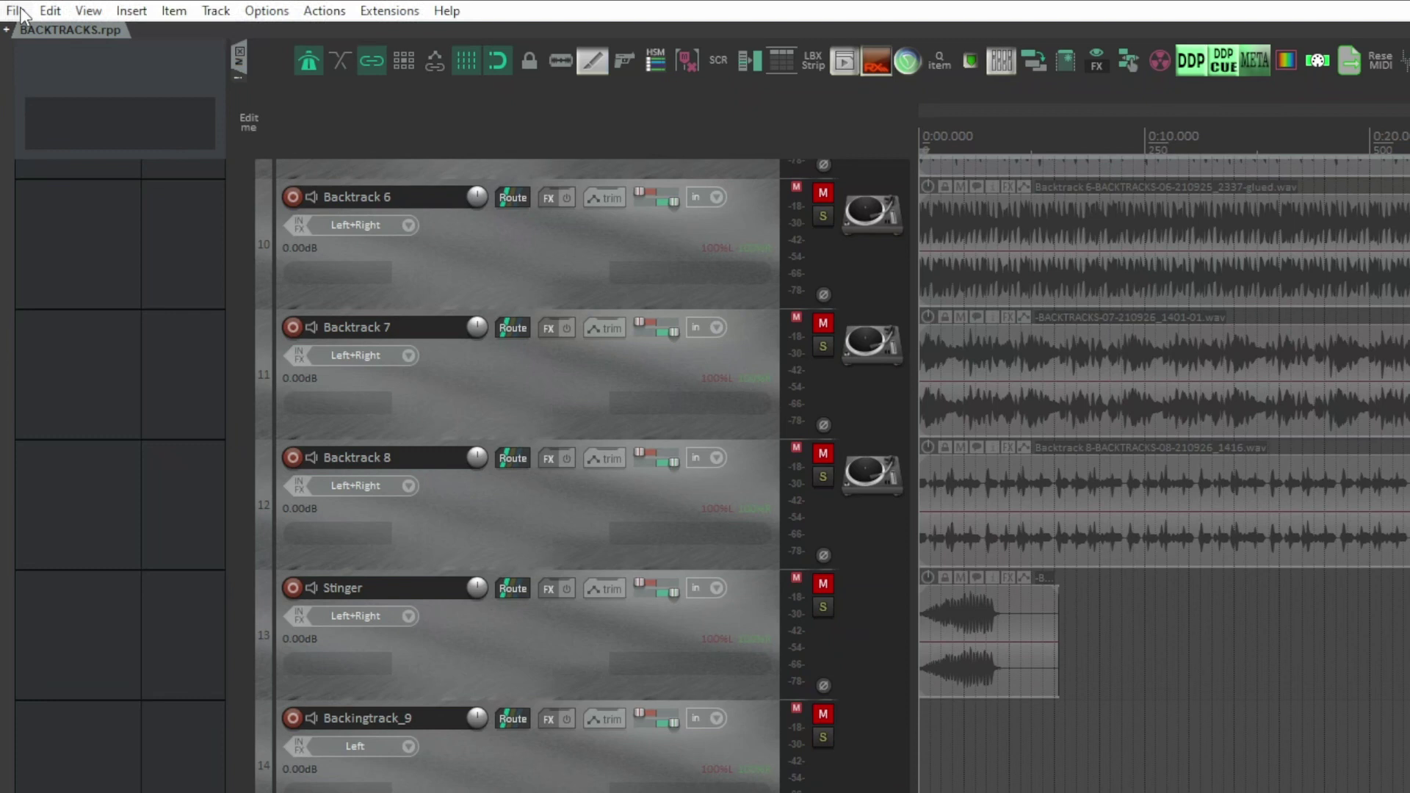
In the Render dialog, append _TEST to make the output file name MIDI_Bass_TEST
{"action": "left_click", "coordinate": [9, 6]}
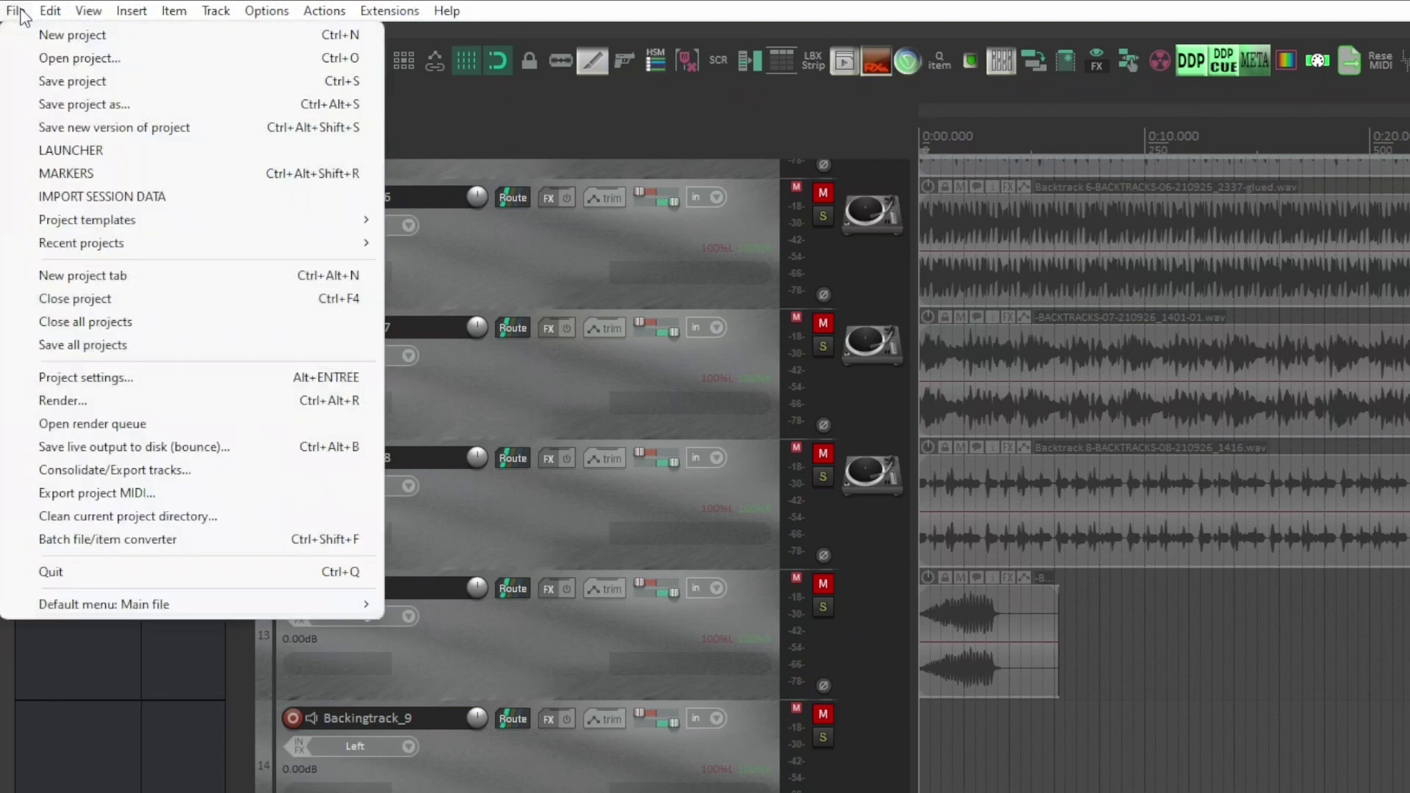
{"action": "left_click", "coordinate": [107, 400]}
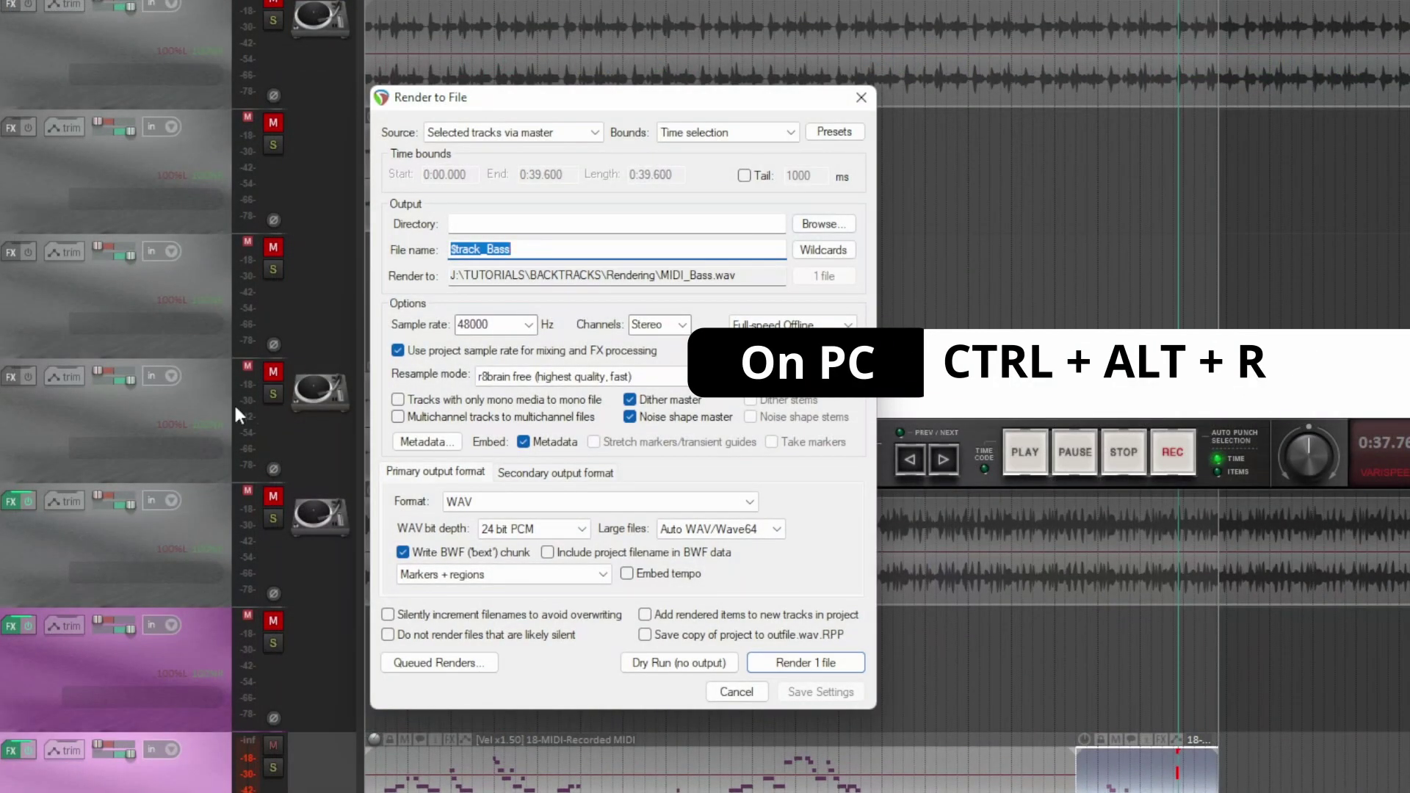
{"action": "left_click", "coordinate": [576, 250]}
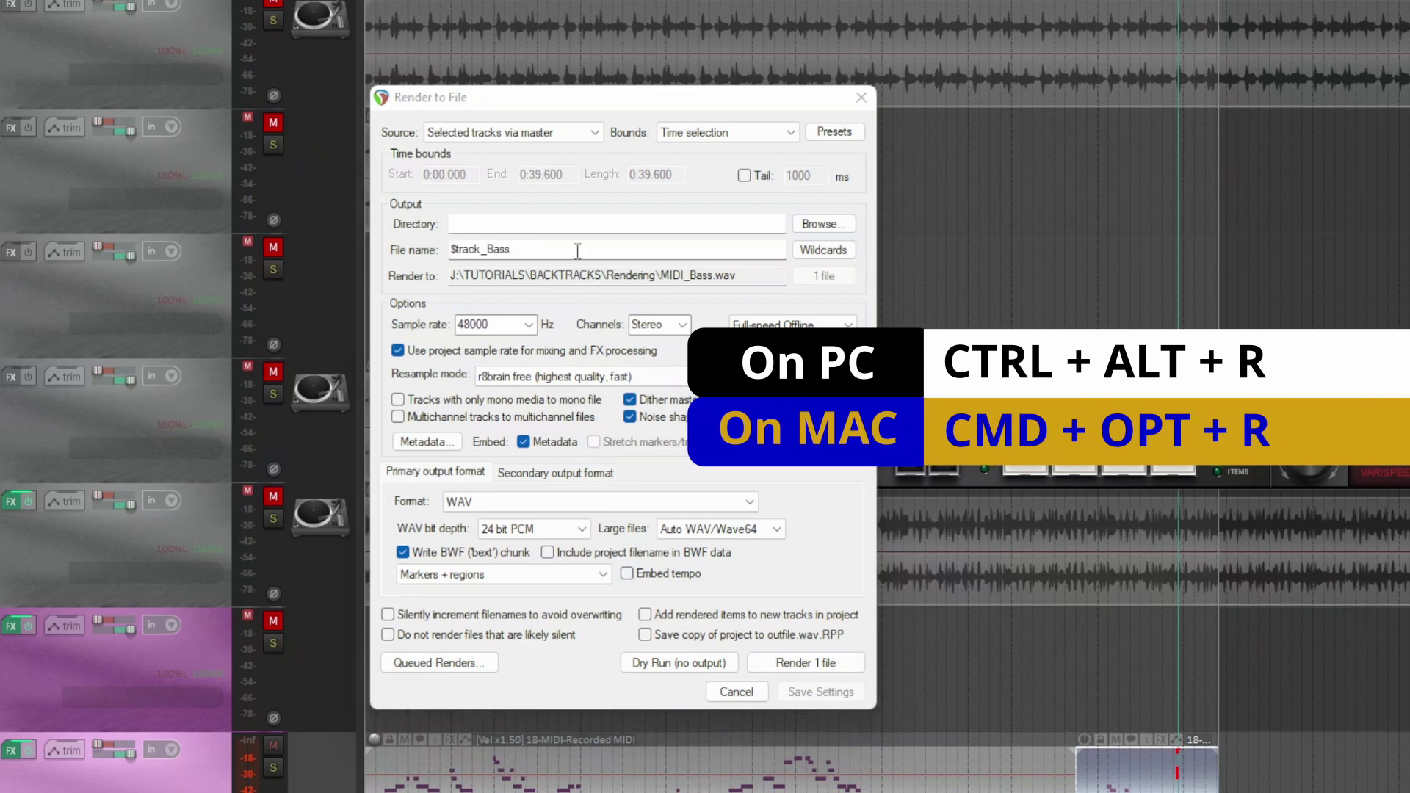
{"action": "type", "text": "_TEST"}
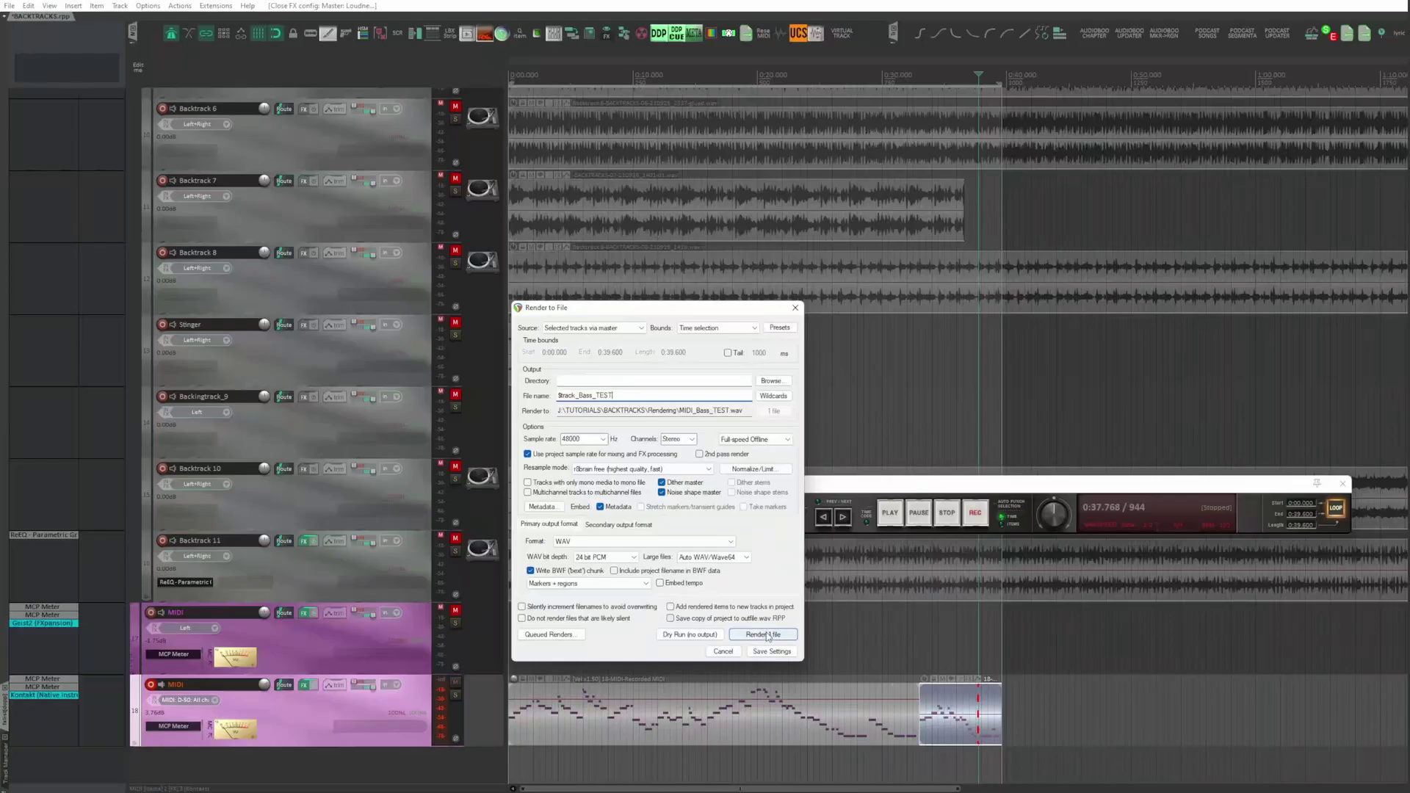
Render the file and open its render statistics charts in the web browser
{"action": "left_click", "coordinate": [805, 662]}
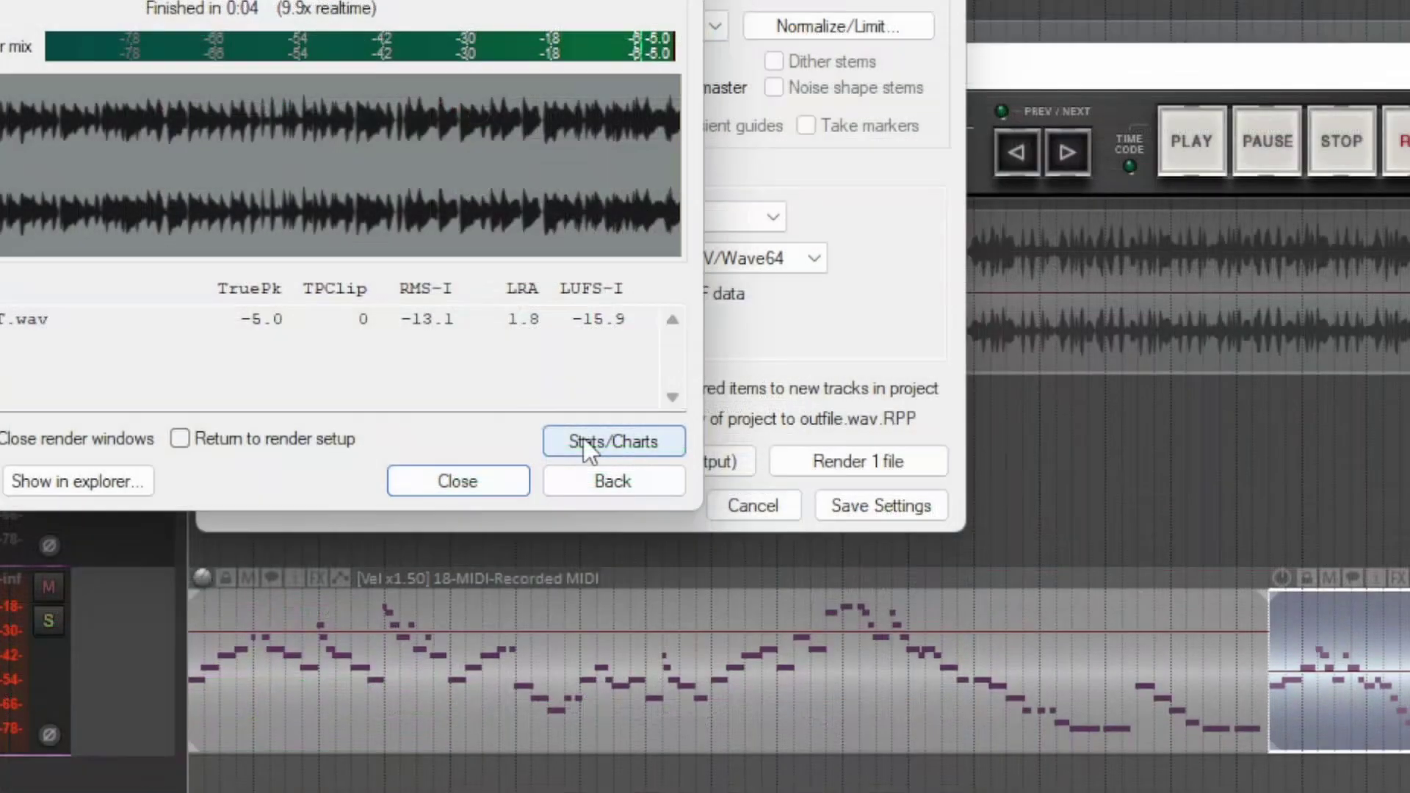
{"action": "left_click", "coordinate": [659, 626]}
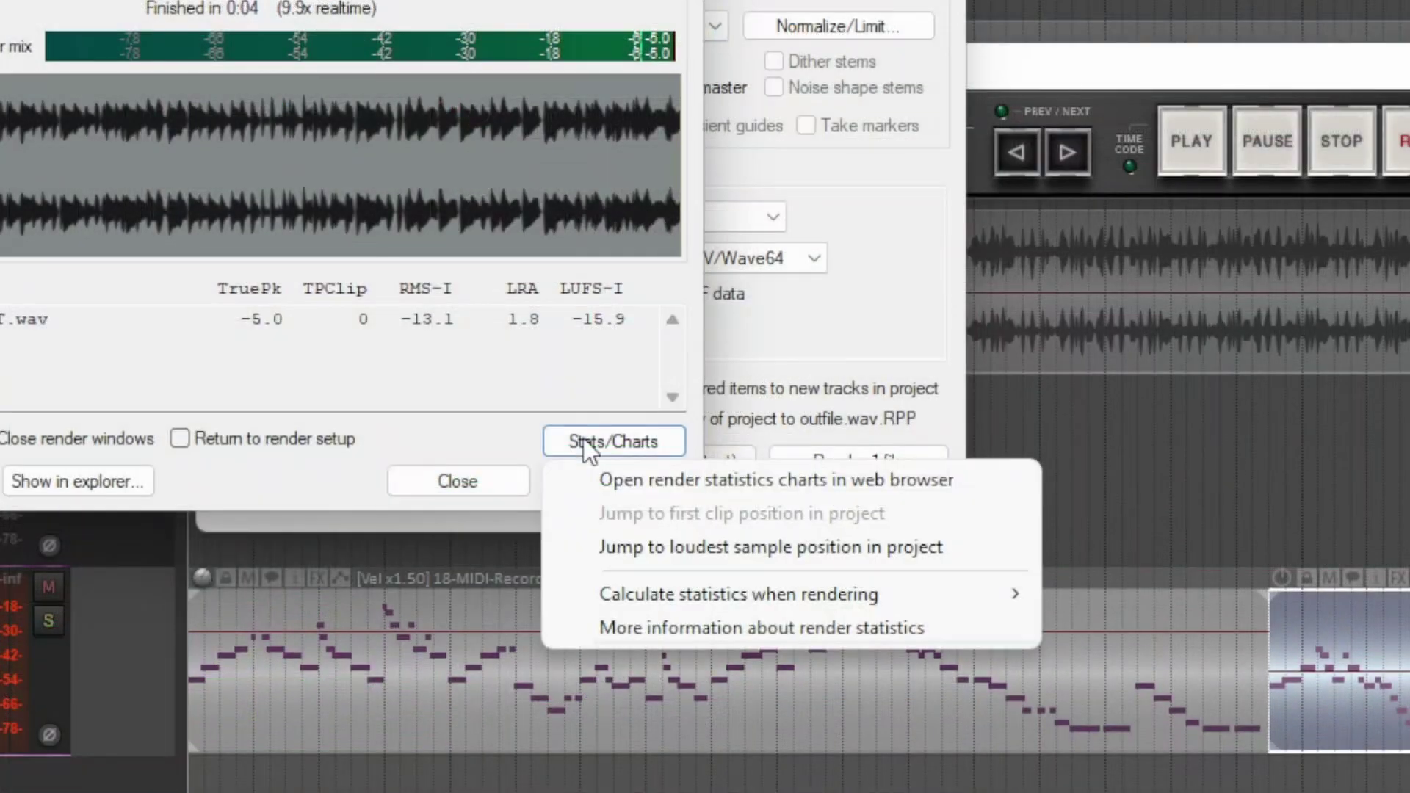
{"action": "left_click", "coordinate": [664, 477]}
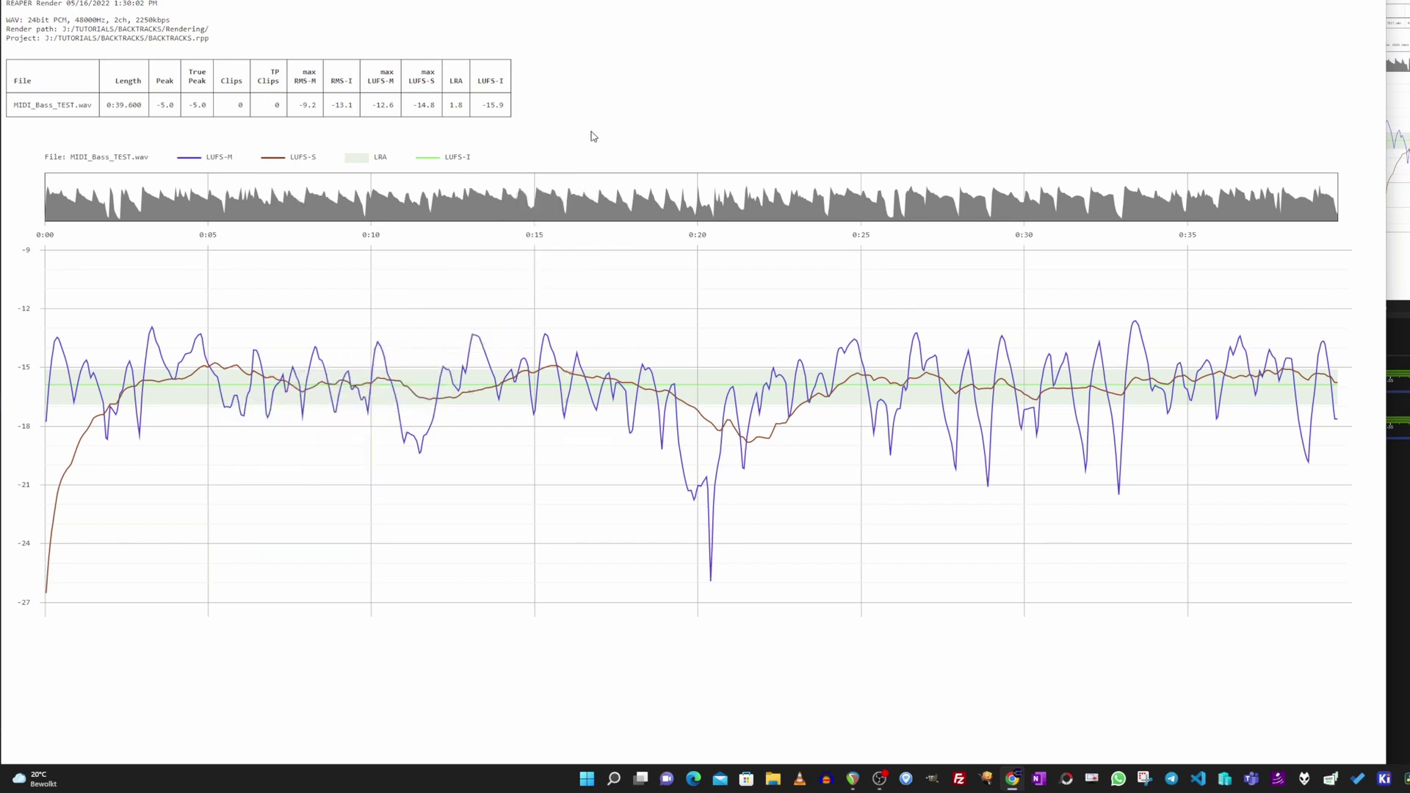
Save the statistics page over the existing REAPER Render_ BACKTRACKS.rpp.html in the Rendering folder
{"action": "right_click", "coordinate": [593, 136]}
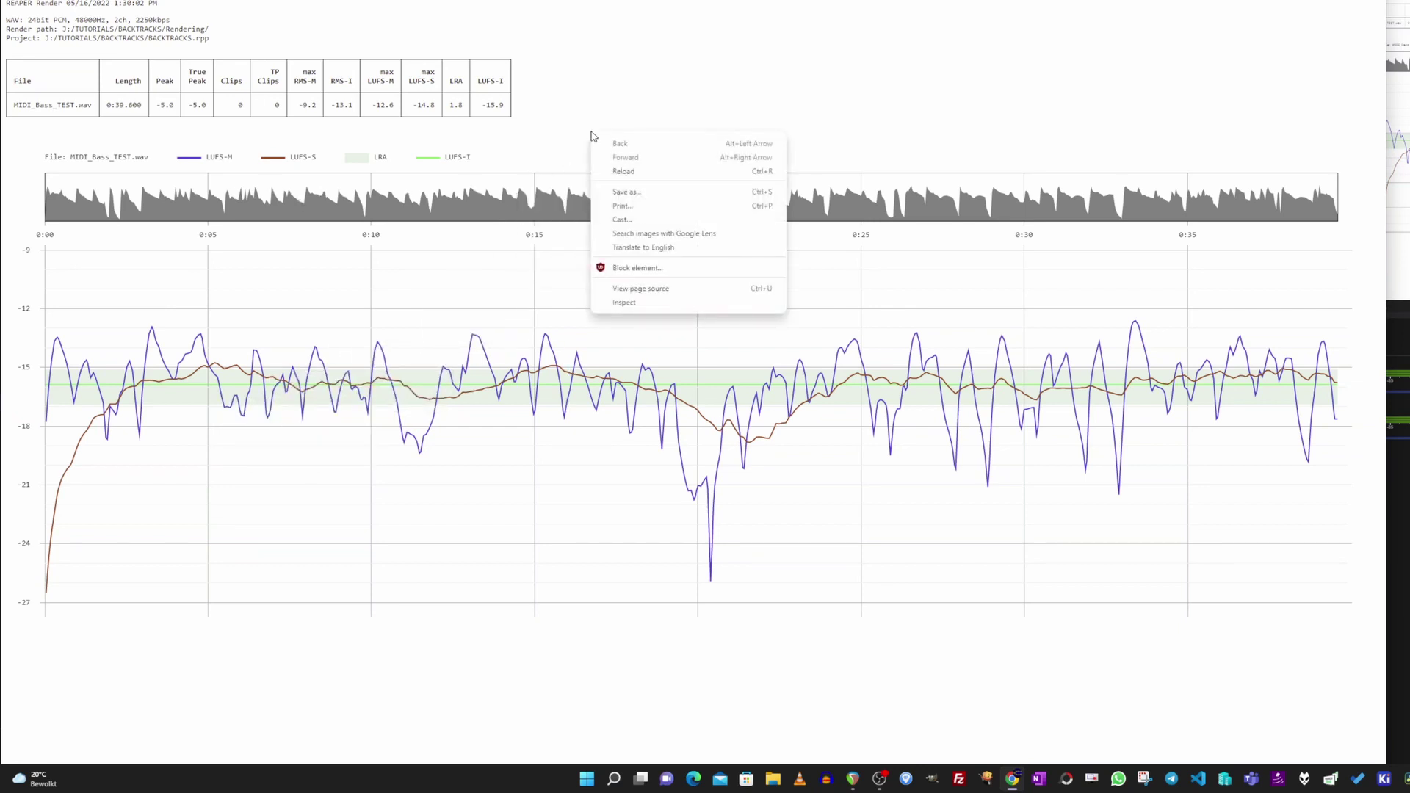
{"action": "left_click", "coordinate": [616, 192]}
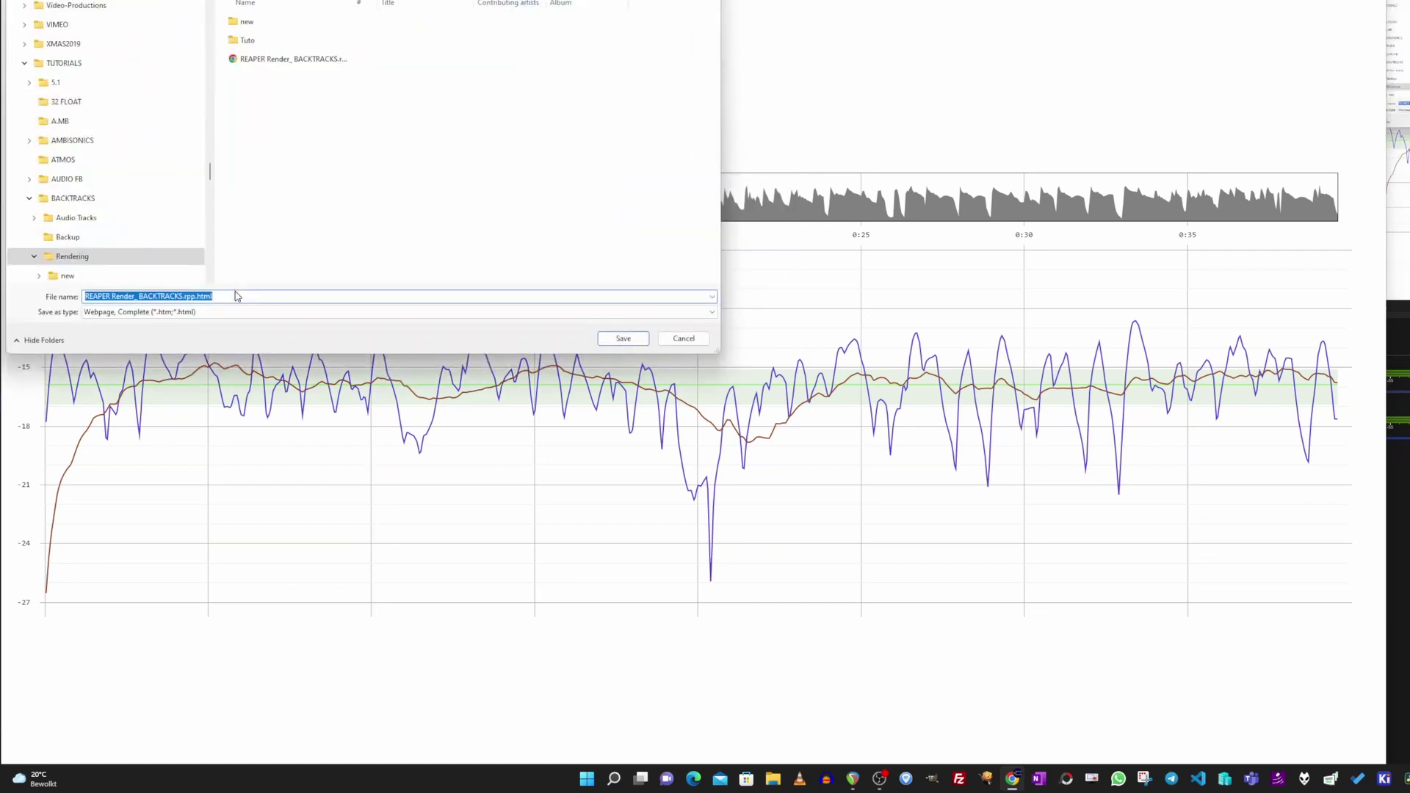
{"action": "left_click", "coordinate": [309, 62]}
{"action": "left_click", "coordinate": [623, 338]}
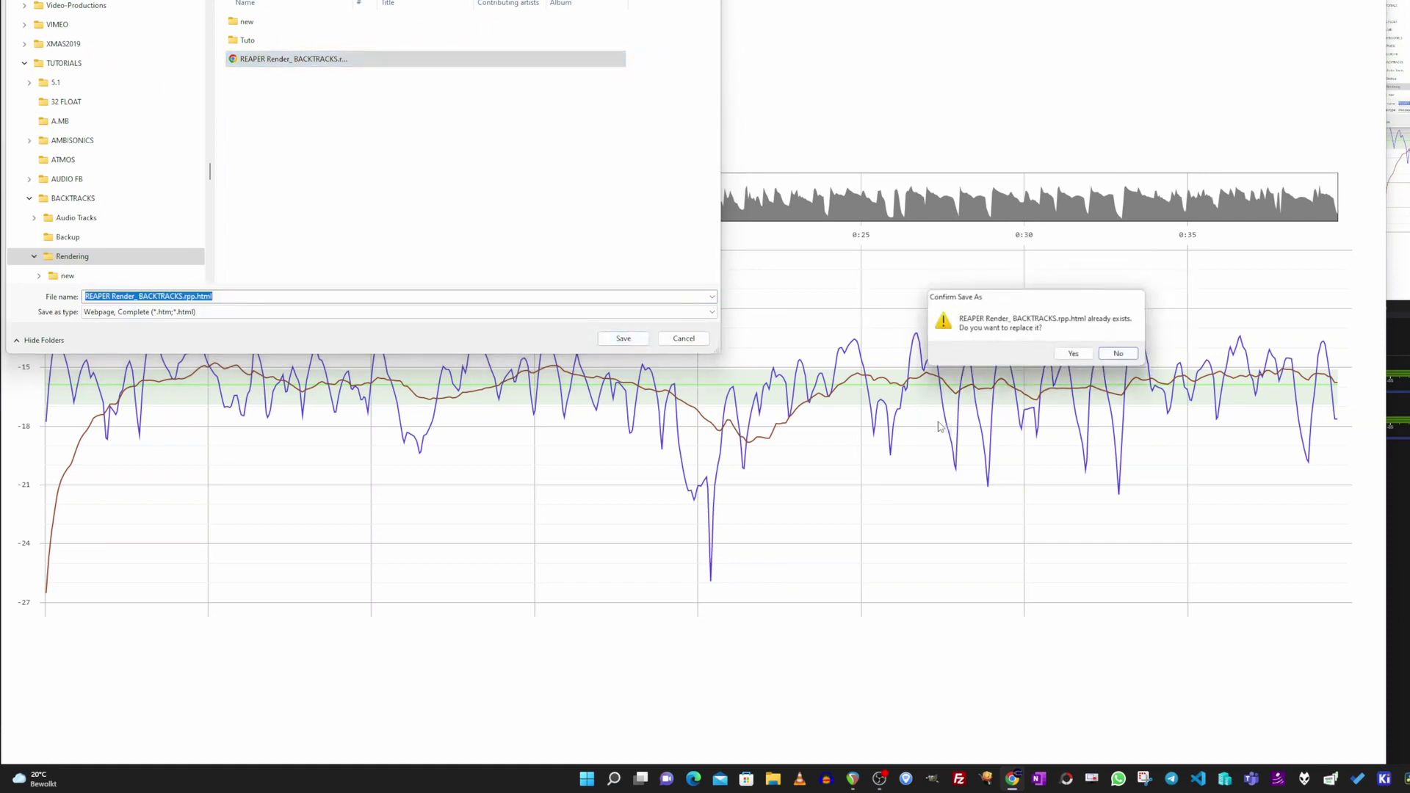
{"action": "left_click", "coordinate": [1072, 353]}
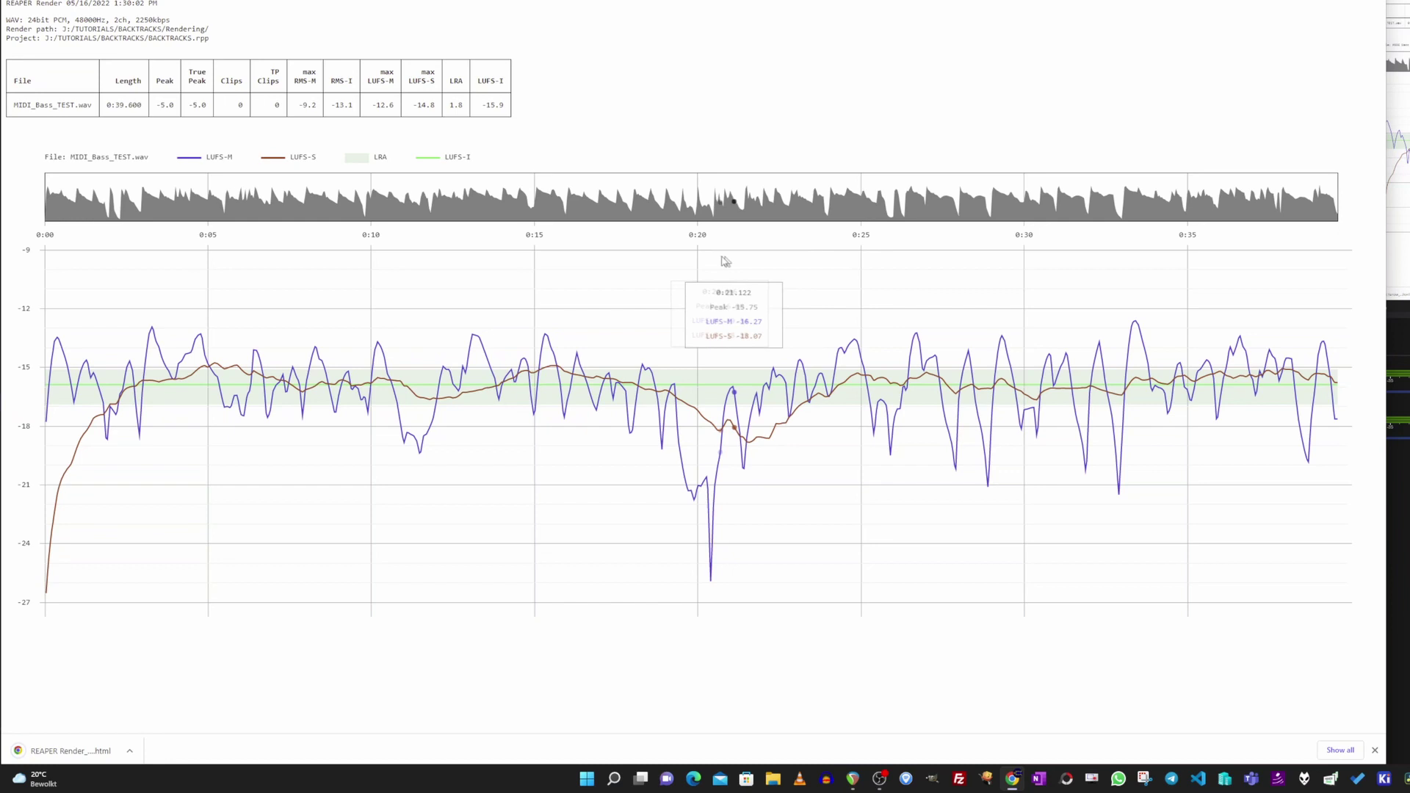
Open the saved REAPER Render HTML file from the browser's download bar
{"action": "left_click", "coordinate": [87, 743]}
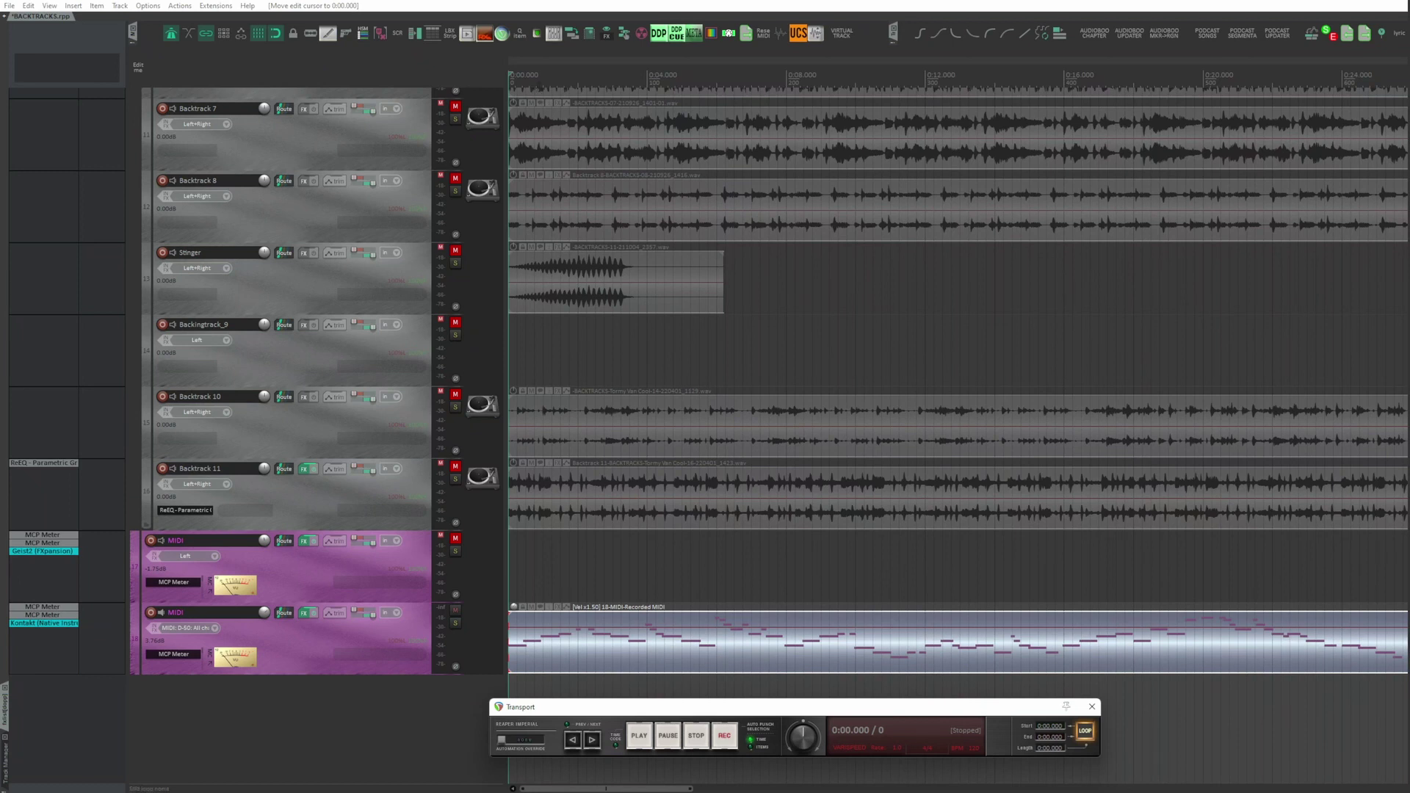
Create two regions, about 0:00.250–0:05.250 and 0:06.000–0:11.250, with Shift+R
{"action": "left_click_drag", "start_coordinate": [517, 89], "coordinate": [690, 90]}
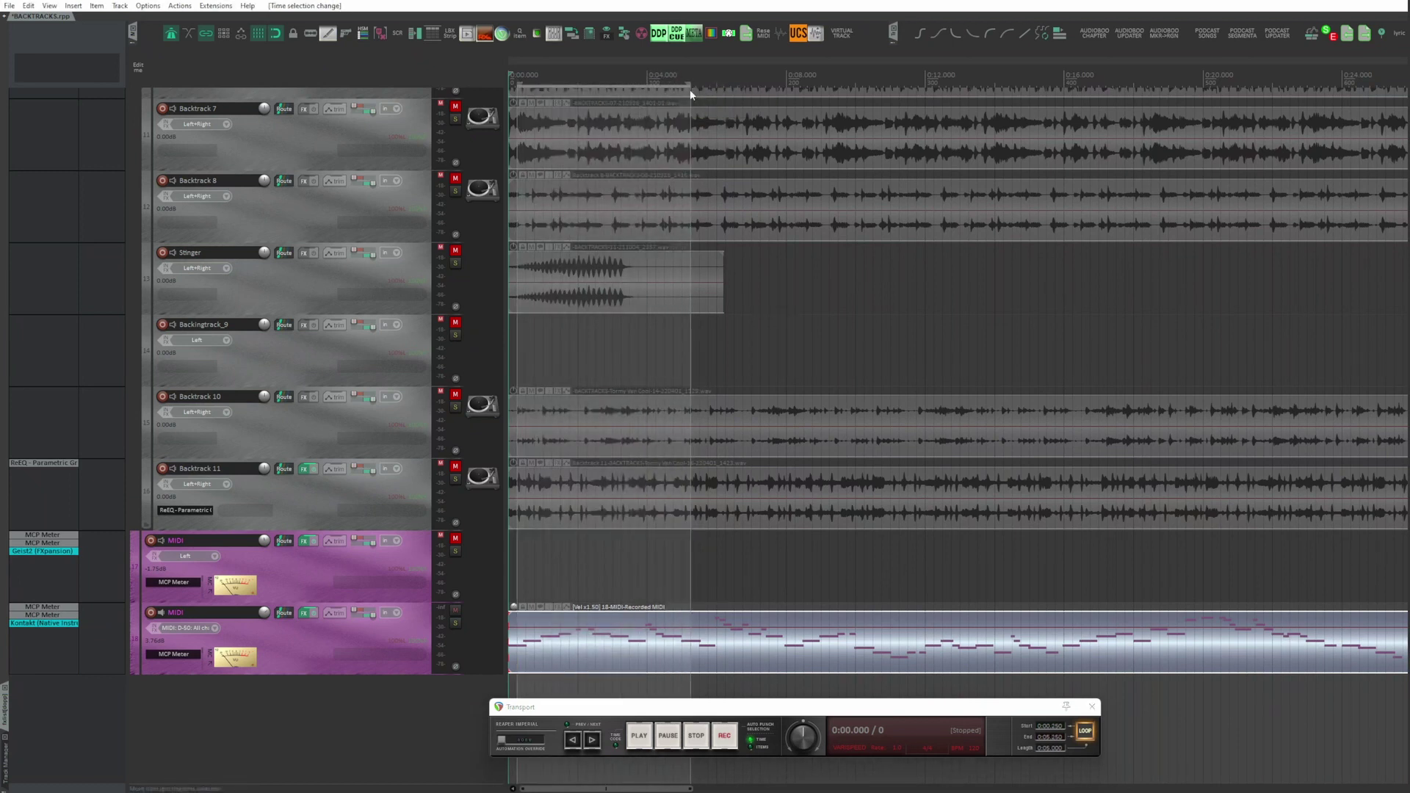
{"action": "key", "text": "shift+r"}
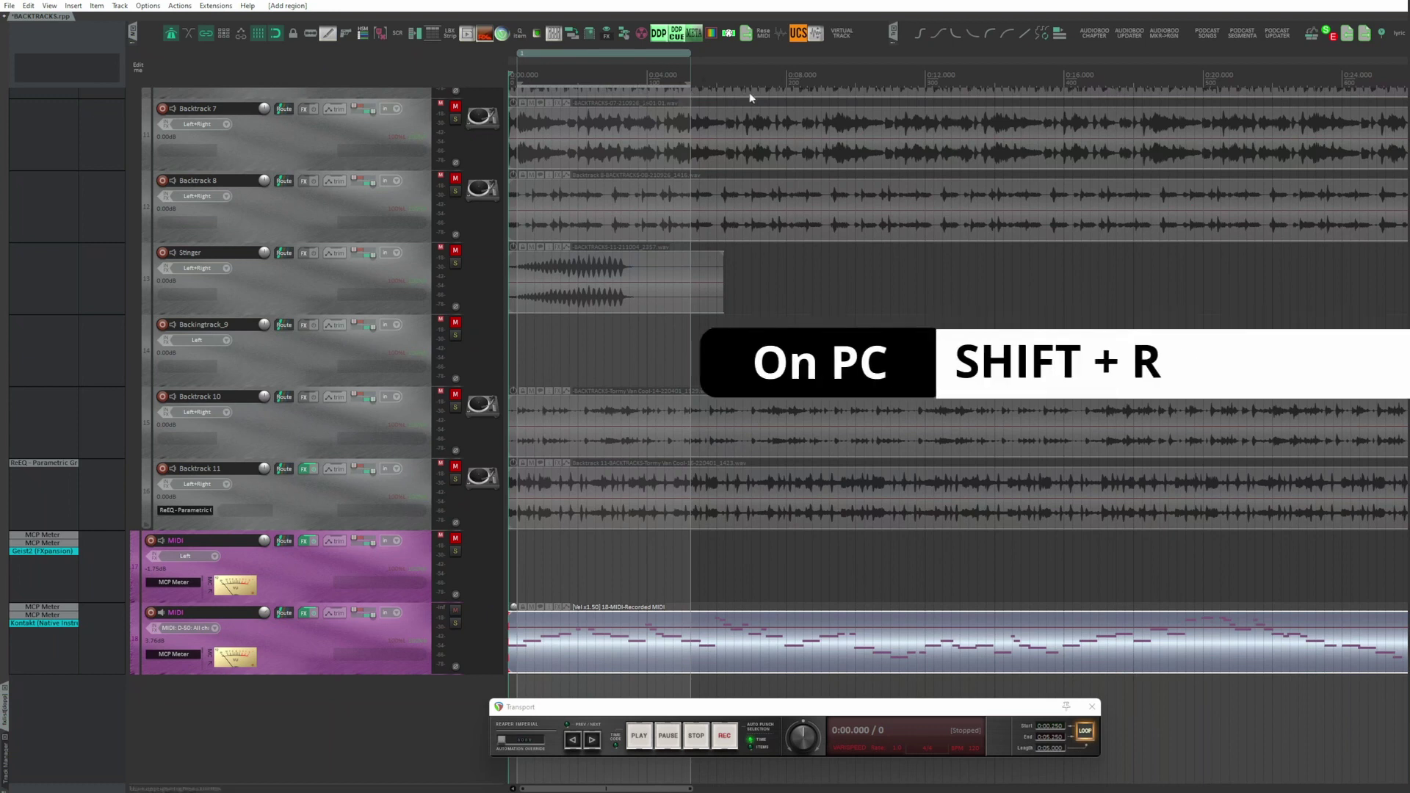
{"action": "left_click_drag", "start_coordinate": [722, 79], "coordinate": [897, 79]}
{"action": "key", "text": "shift+r"}
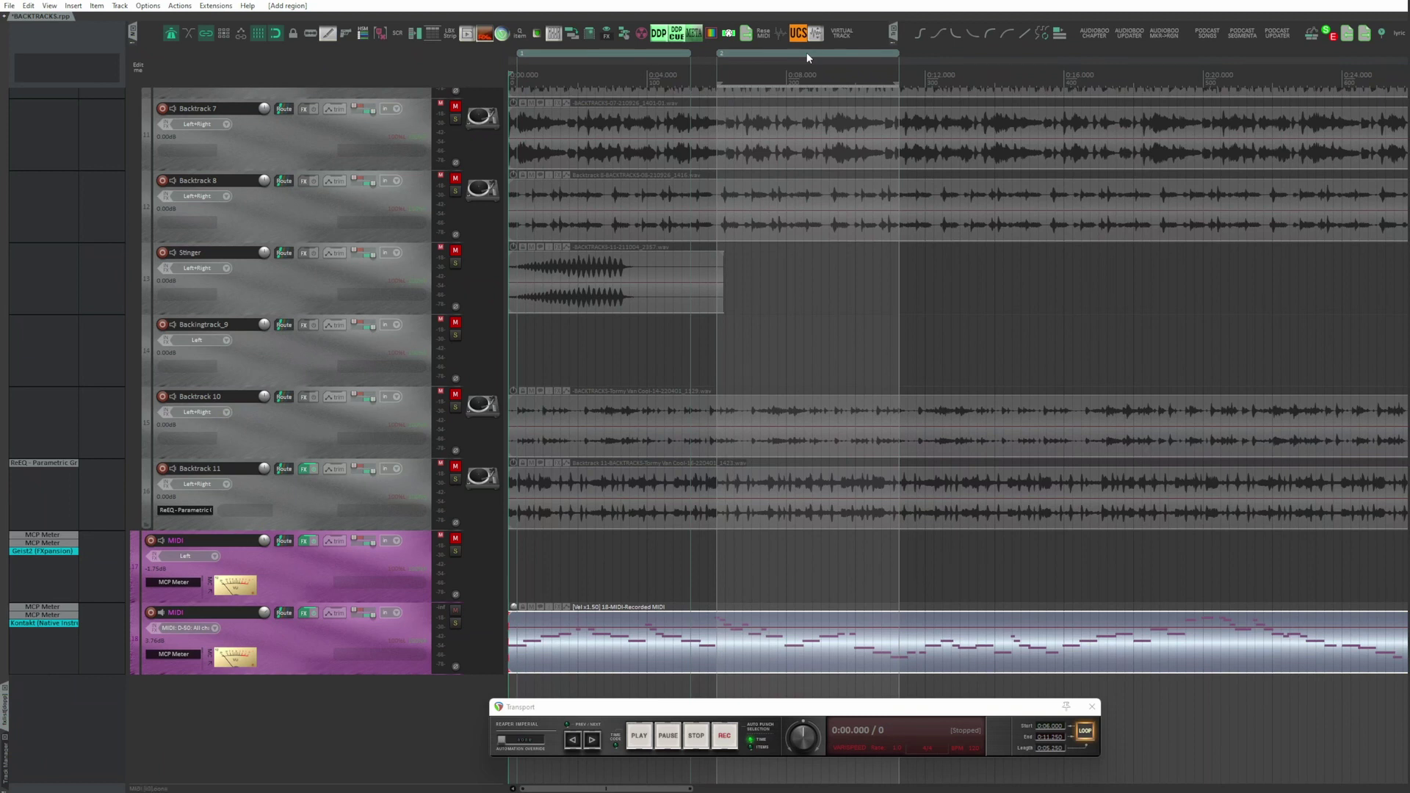
Name the second region Verse
{"action": "double_click", "coordinate": [806, 53], "text": "shift"}
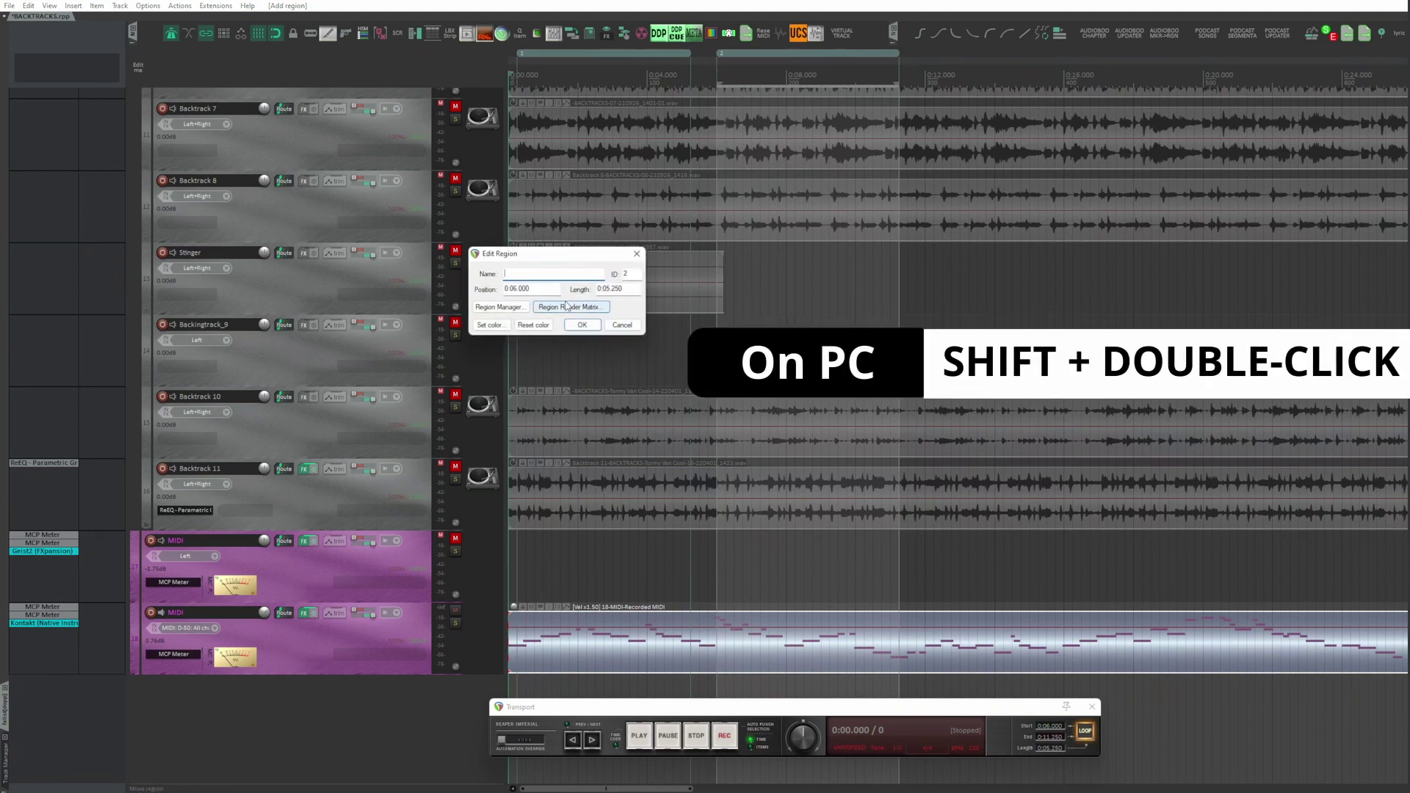
{"action": "type", "text": "Verse"}
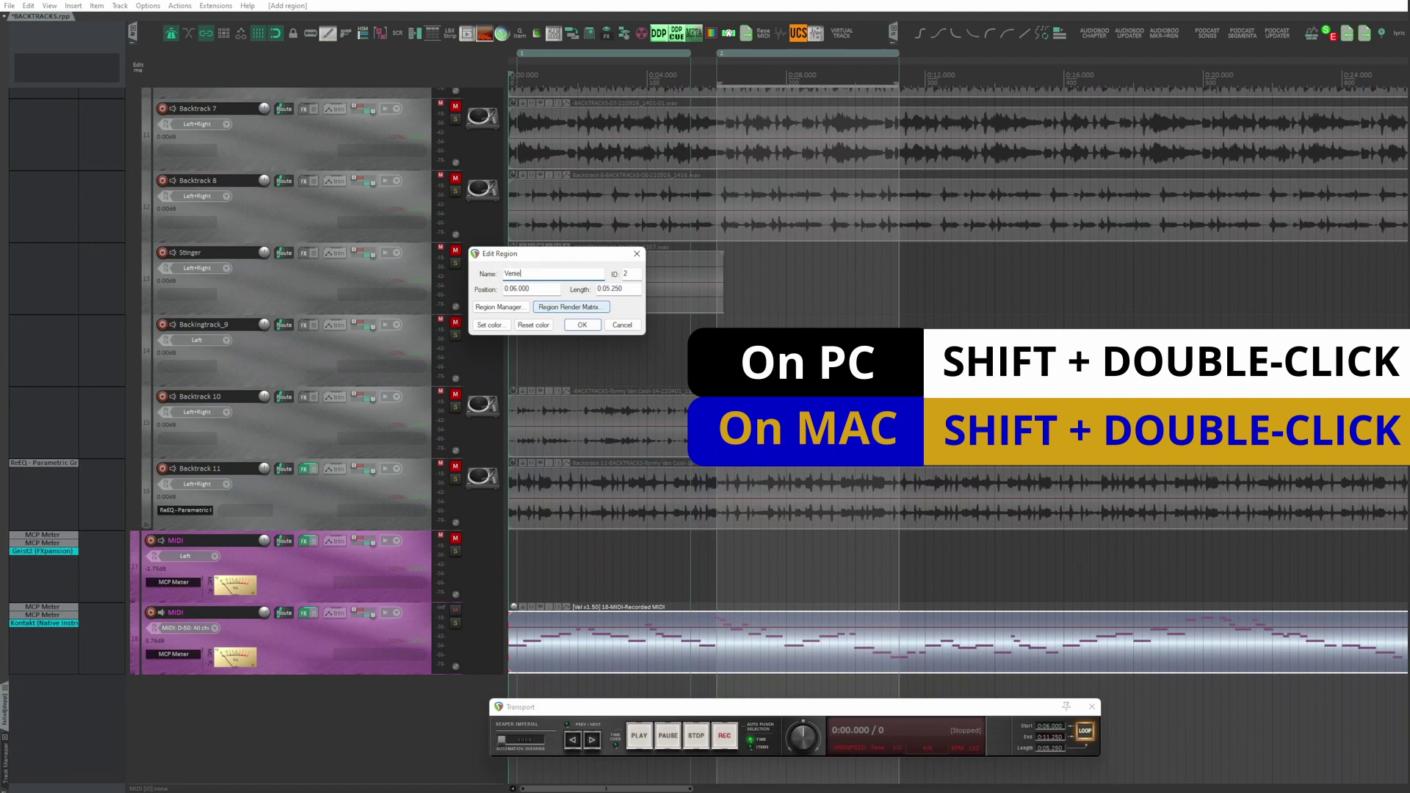
{"action": "key", "text": "Return"}
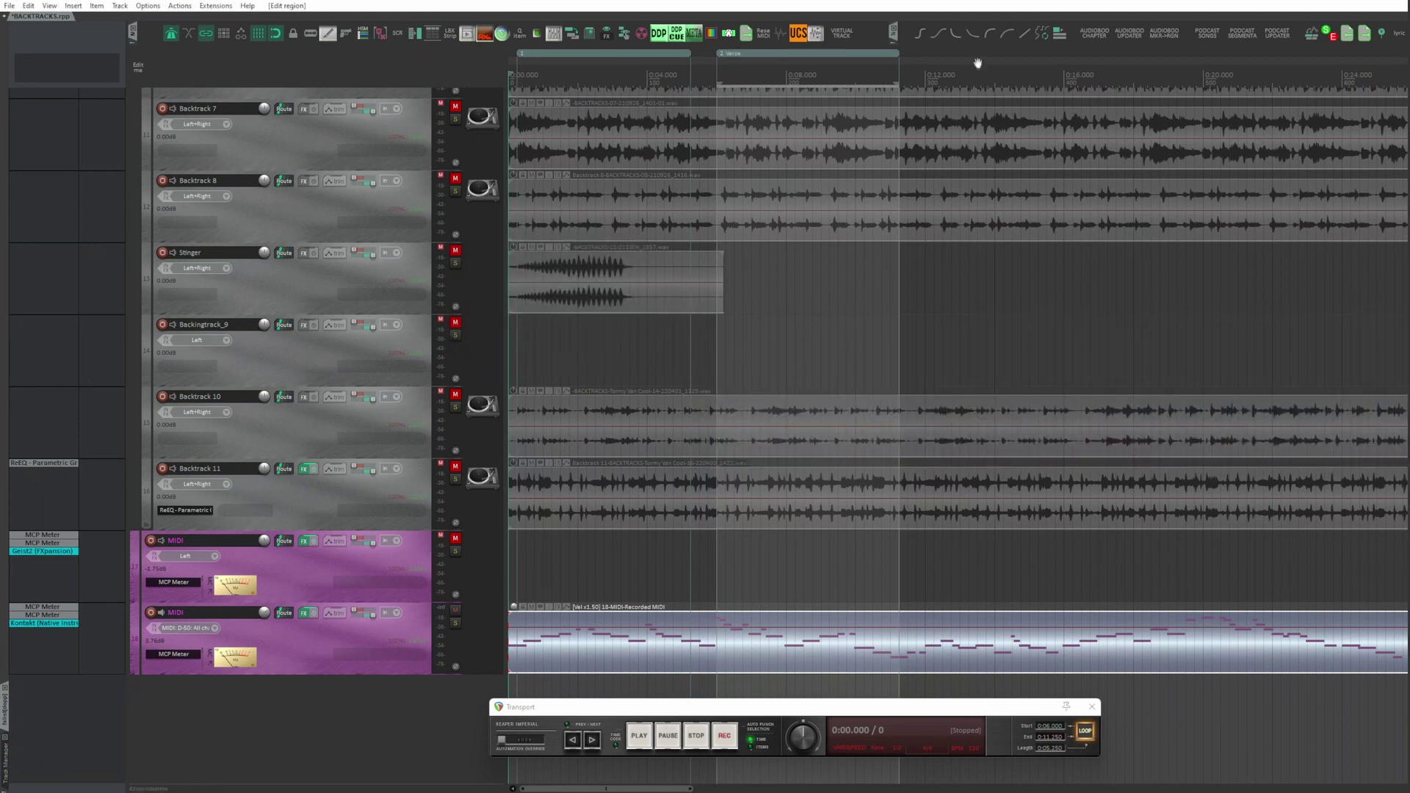
Add markers from 0:12.750 onward and name marker 3 at 0:22.000 Chorus
{"action": "left_click", "coordinate": [951, 76]}
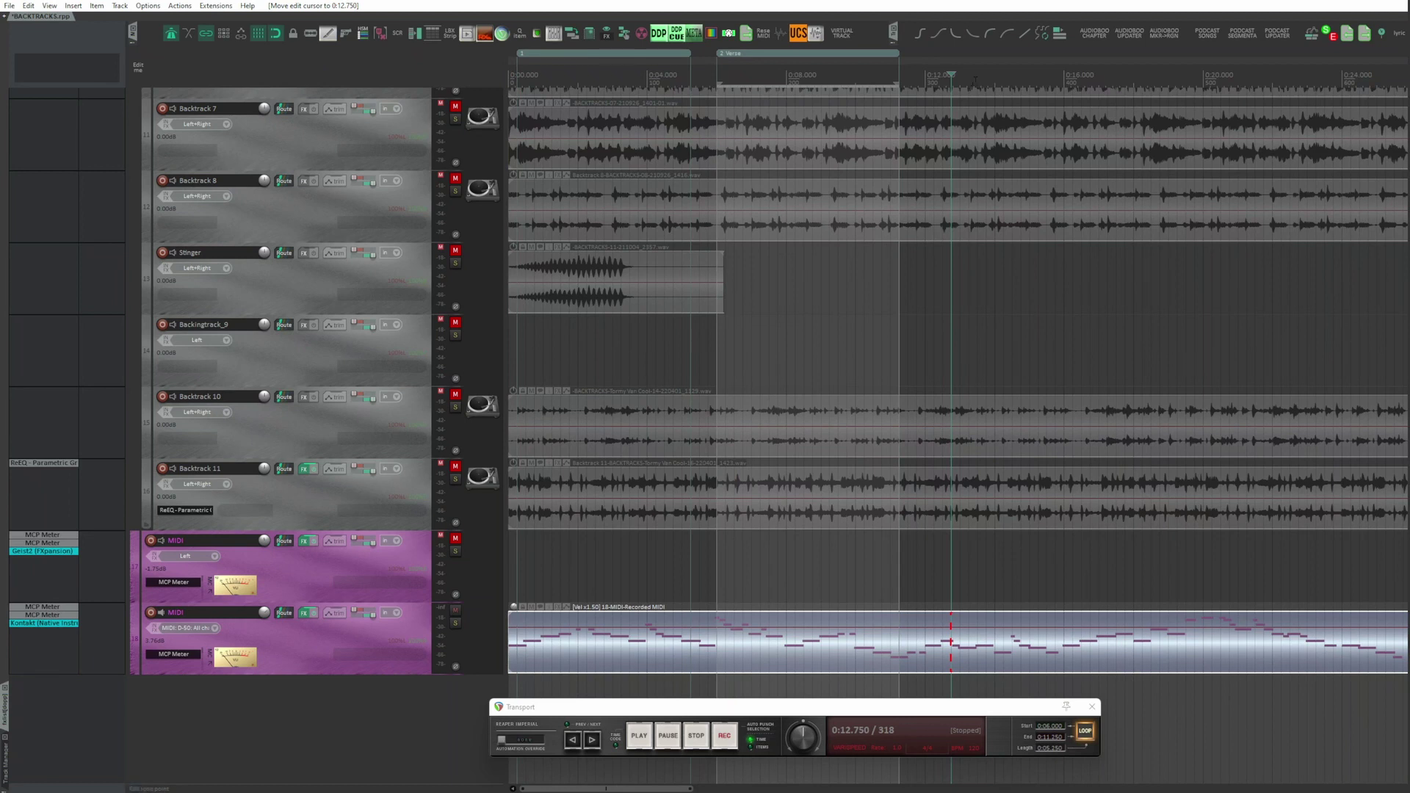
{"action": "key", "text": "m"}
{"action": "key", "text": "m"}
{"action": "key", "text": "m"}
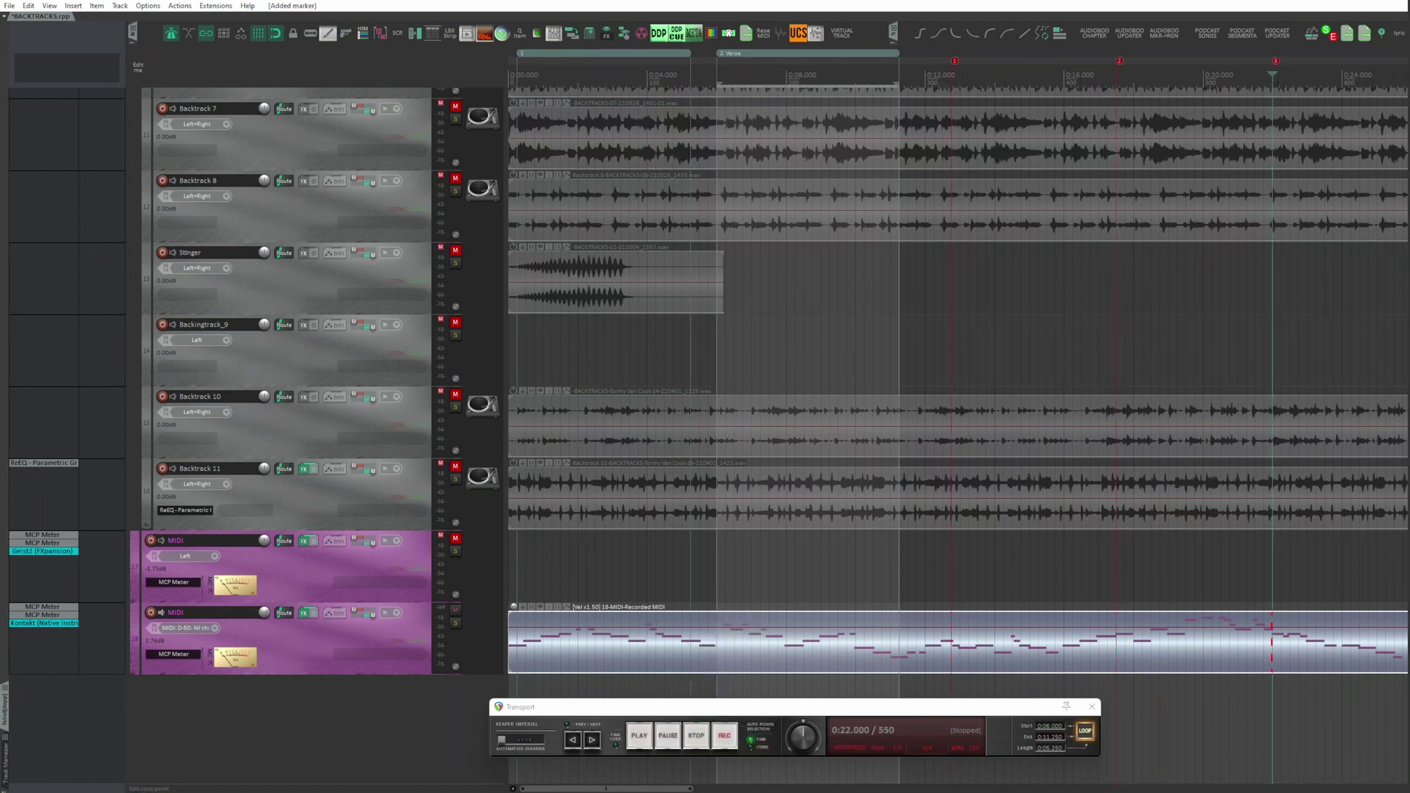
{"action": "key", "text": "m"}
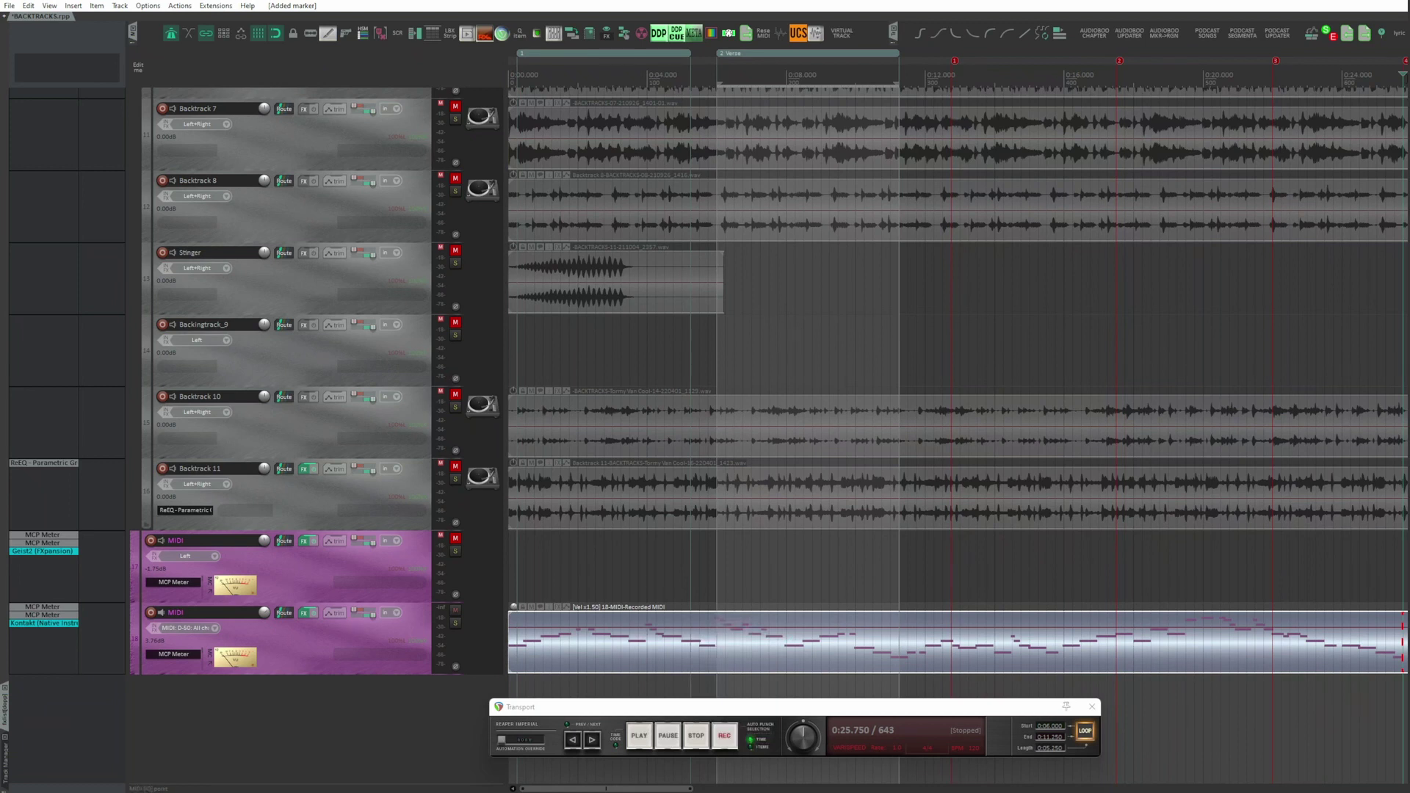
{"action": "double_click", "coordinate": [1275, 63]}
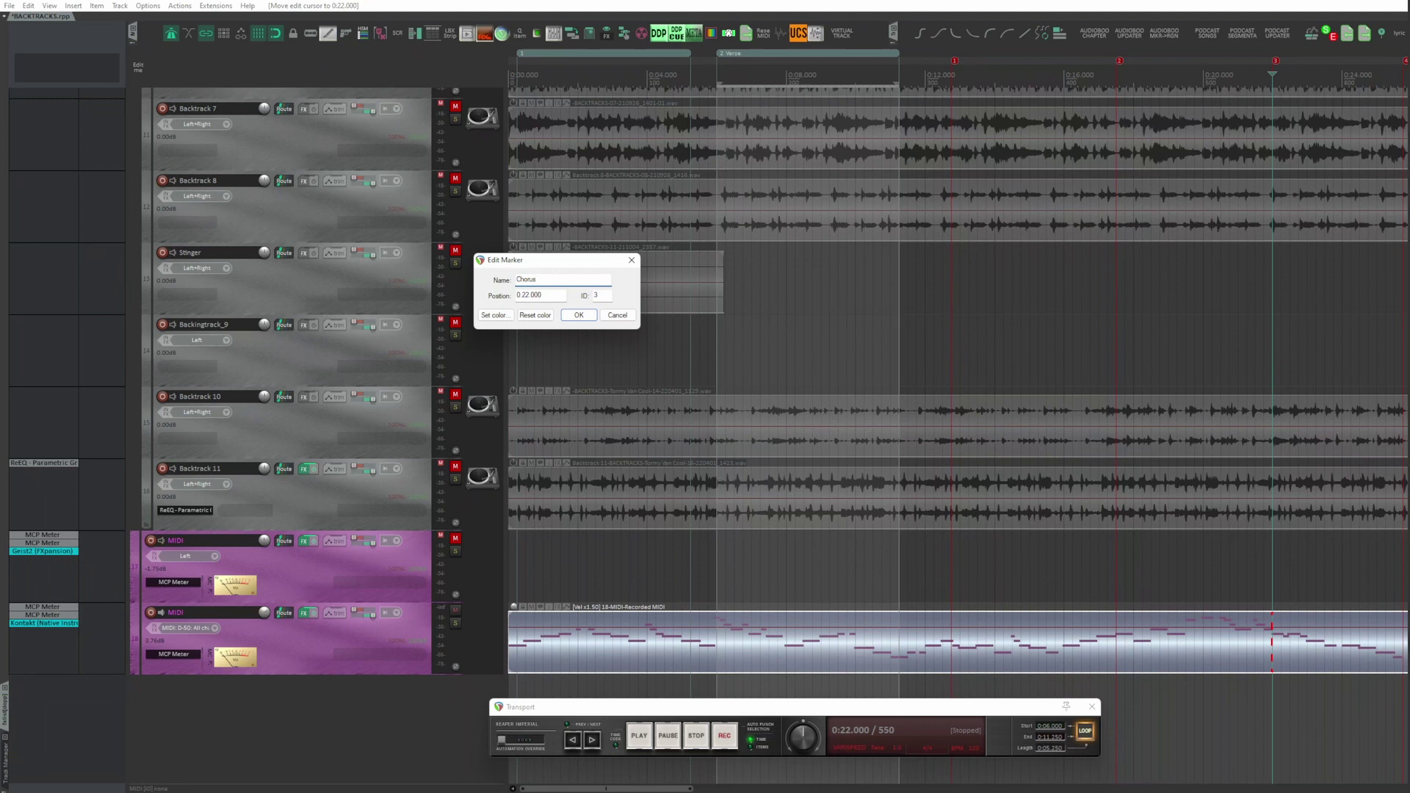
{"action": "key", "text": "Return"}
Re-render MIDI_Bass_TEST.wav, overwriting the previous file, and bring up the Stats/Charts options
{"action": "left_click", "coordinate": [10, 5]}
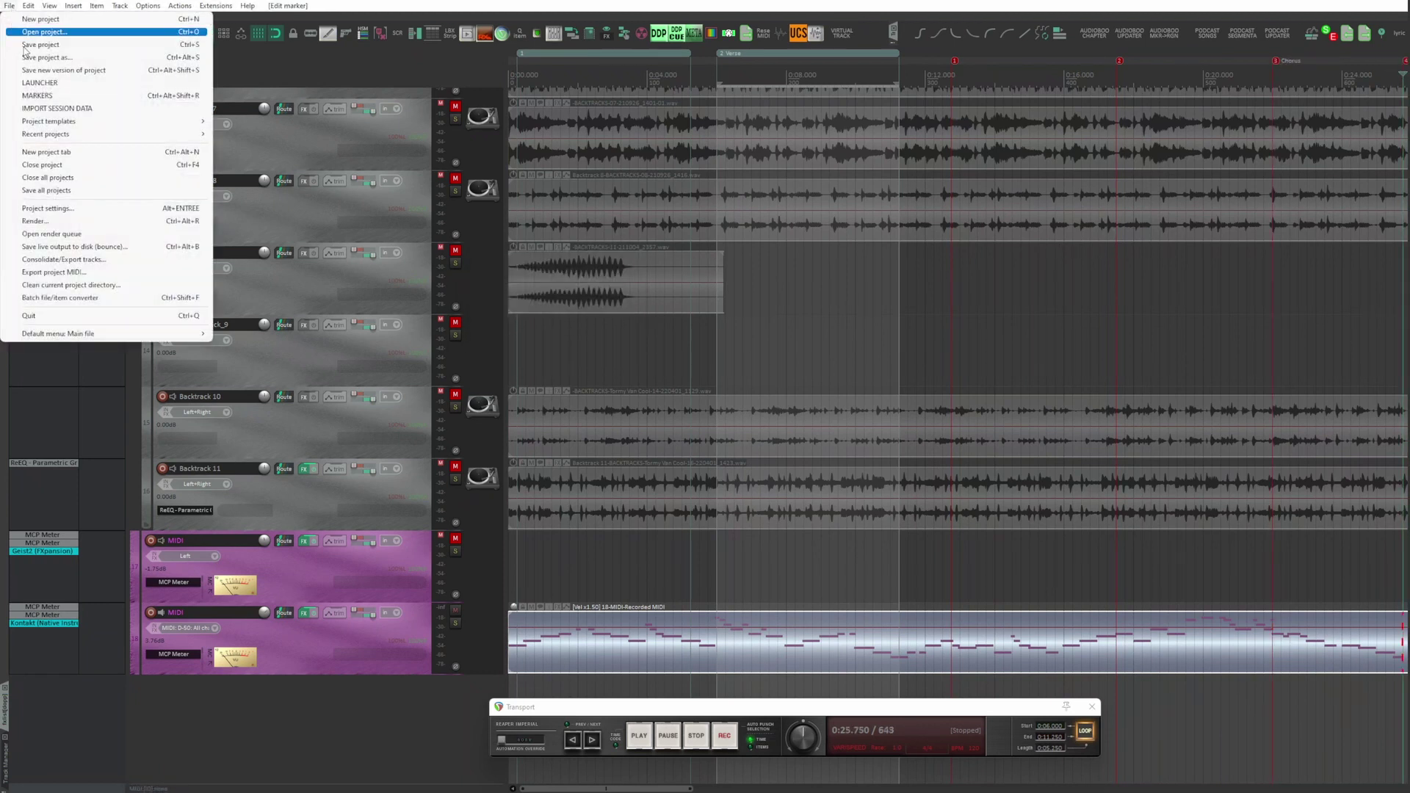
{"action": "left_click", "coordinate": [50, 220]}
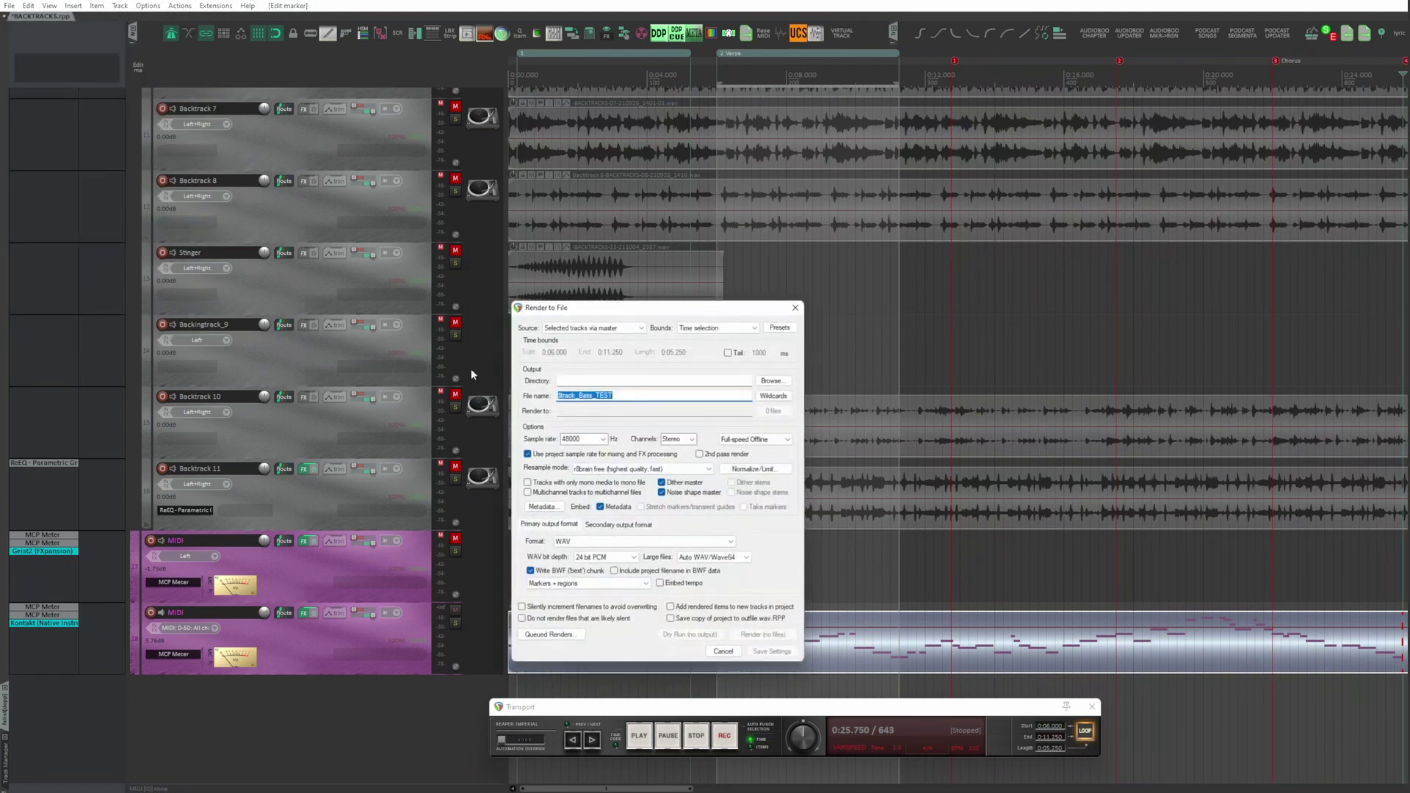
{"action": "left_click", "coordinate": [632, 395]}
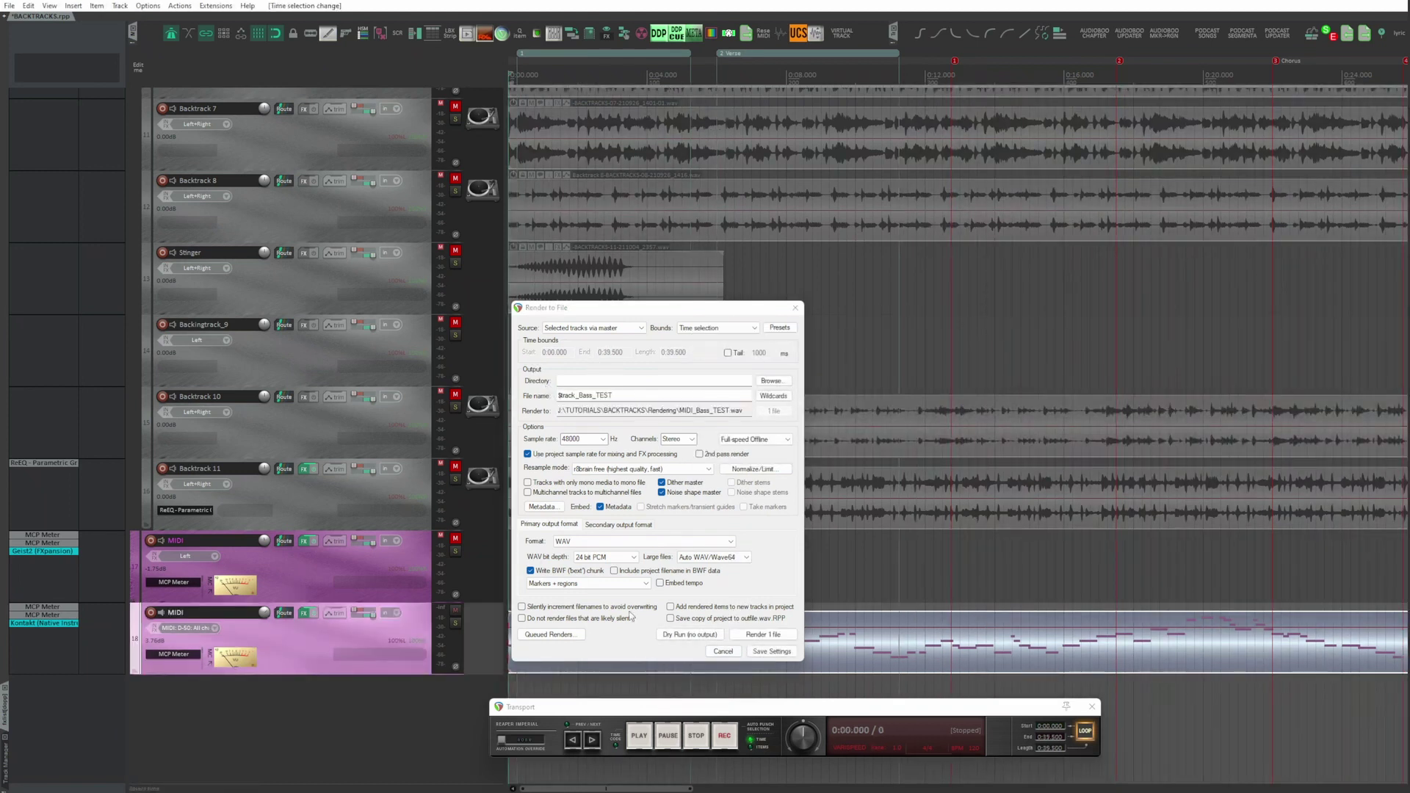
{"action": "left_click", "coordinate": [757, 634]}
{"action": "key", "text": "Return"}
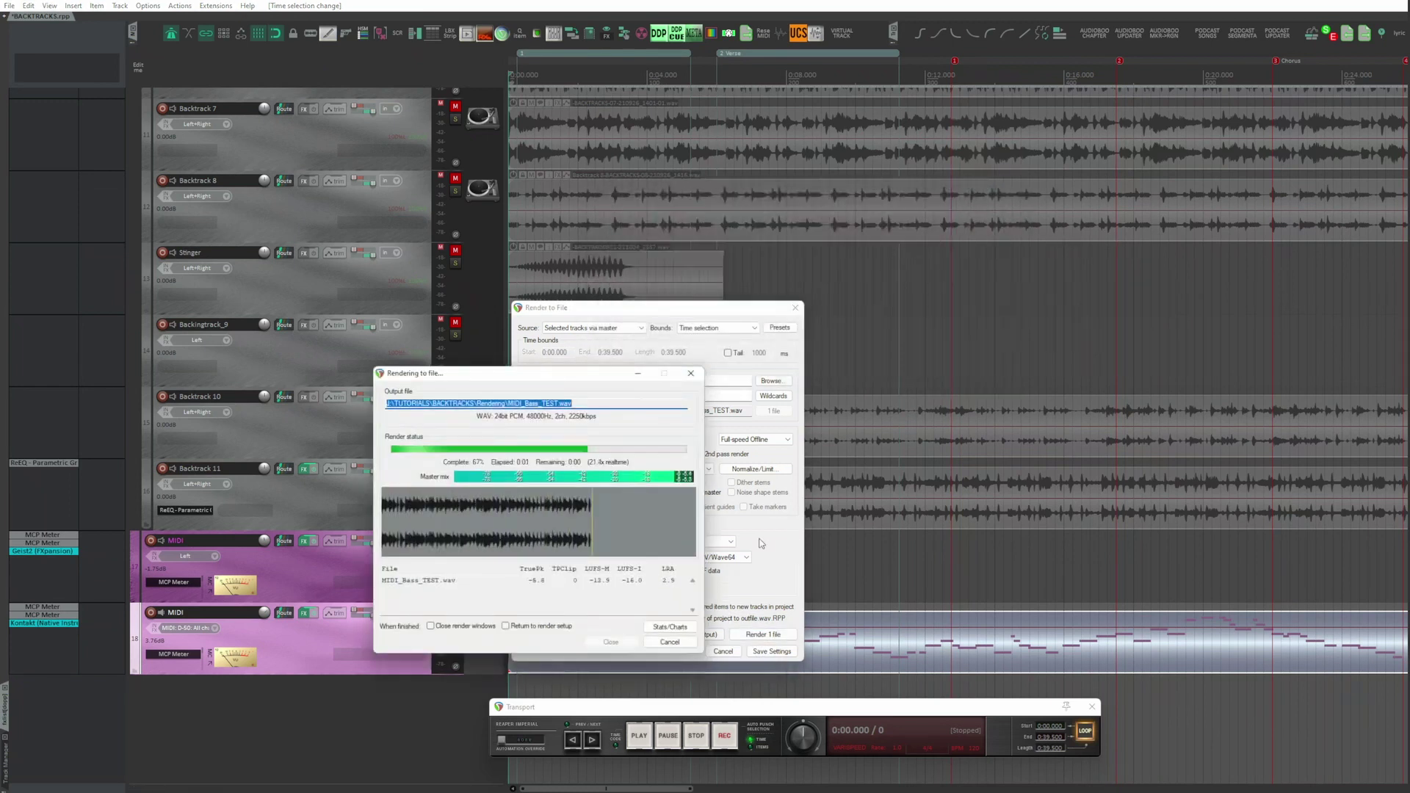
{"action": "left_click", "coordinate": [671, 627]}
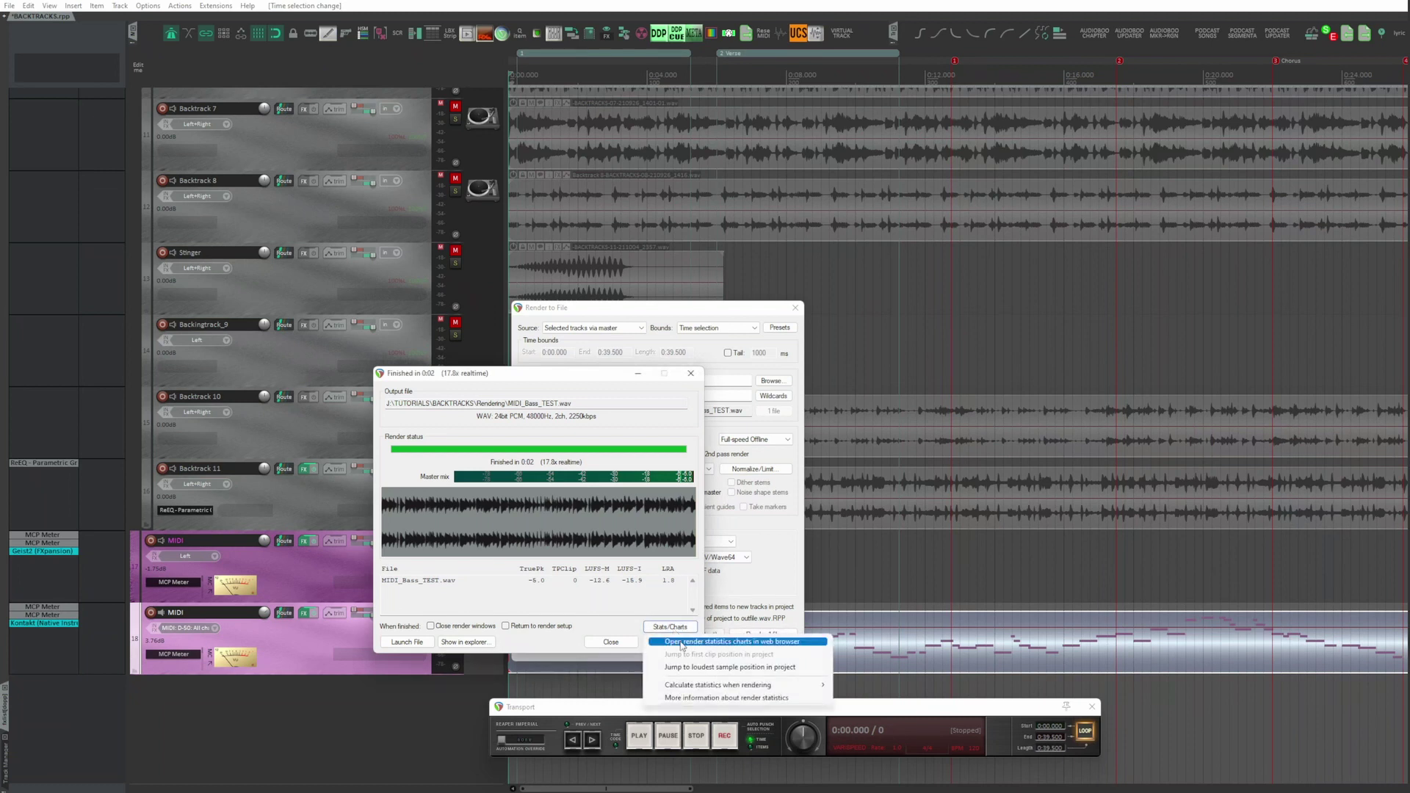
Open the loudness chart in the browser with Display project regions and markers ticked
{"action": "left_click", "coordinate": [682, 644]}
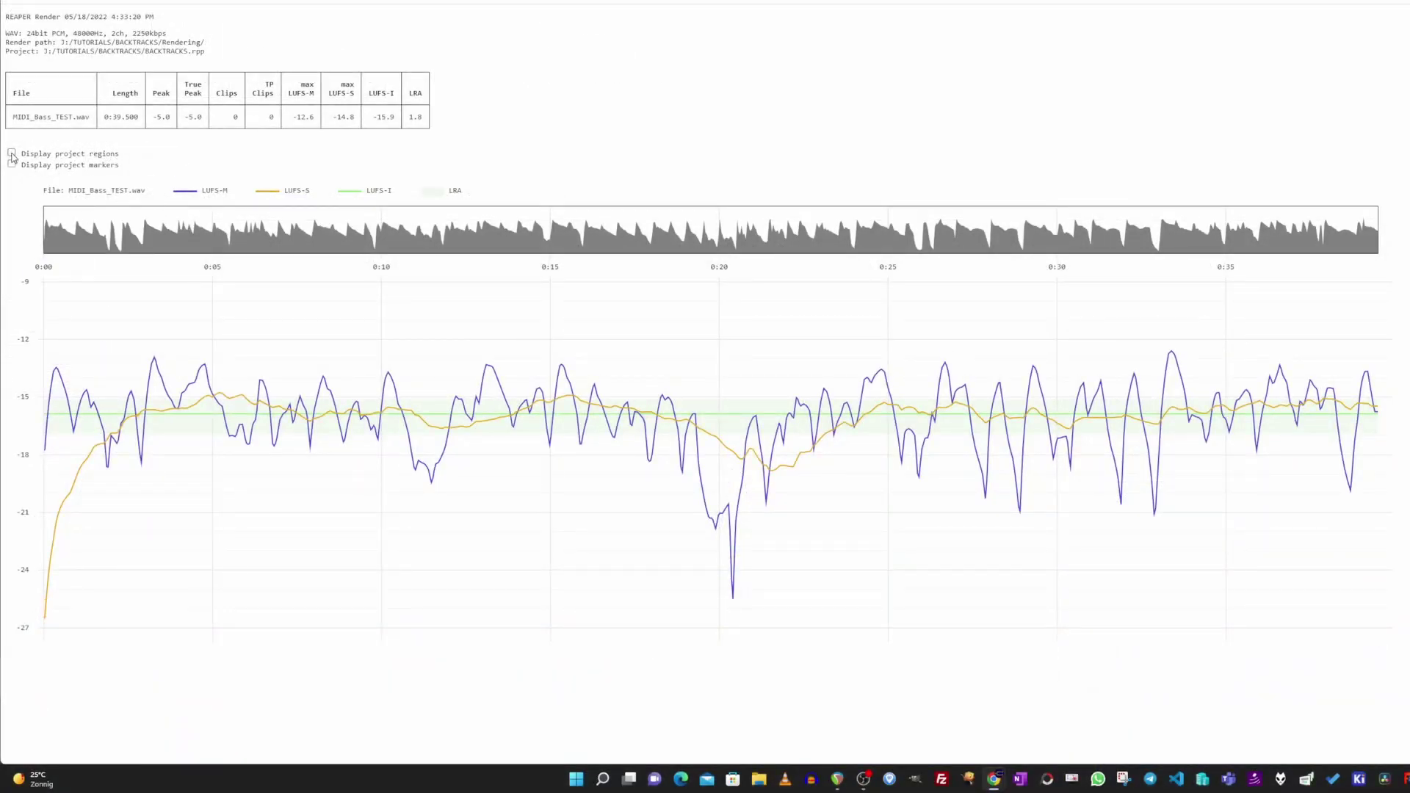
{"action": "left_click", "coordinate": [12, 153]}
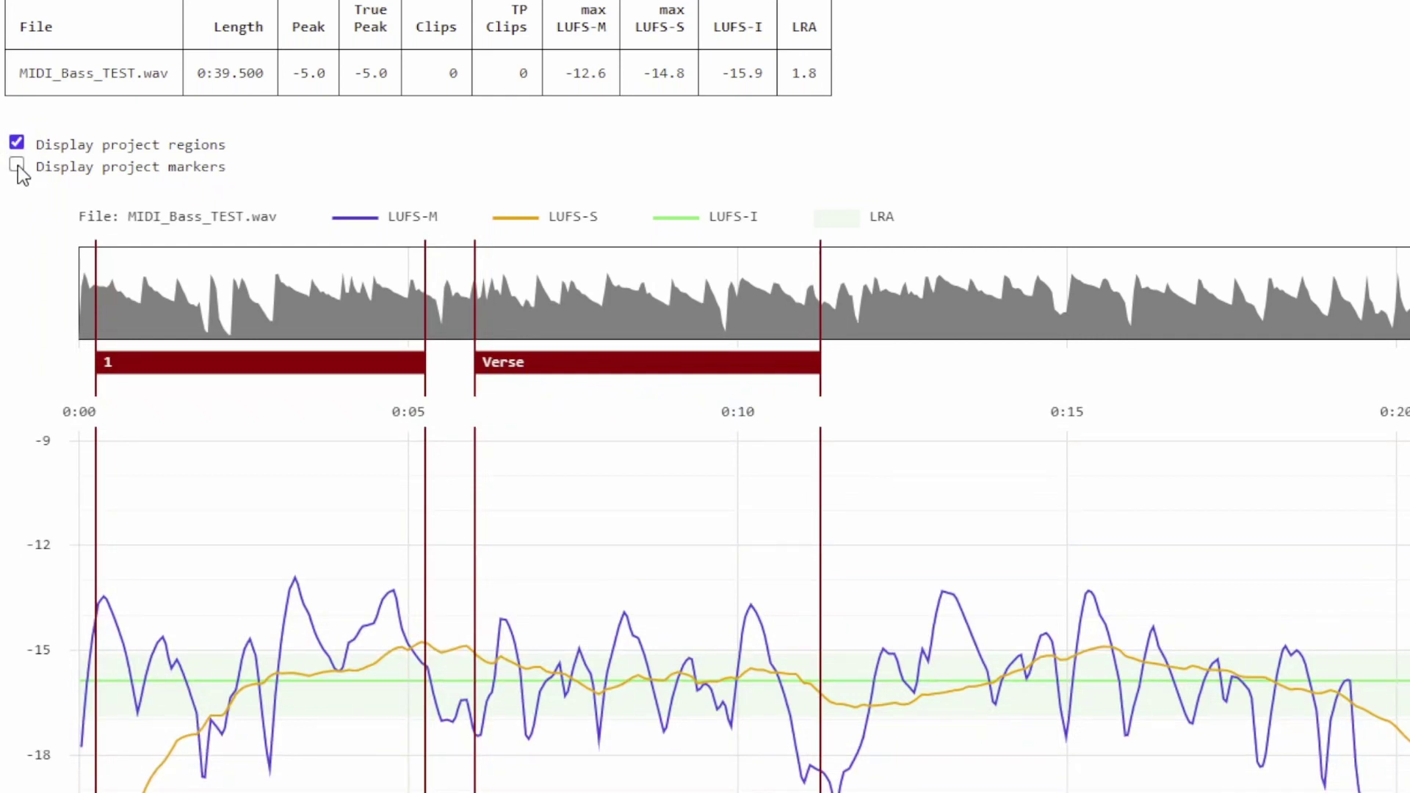
{"action": "left_click", "coordinate": [17, 165]}
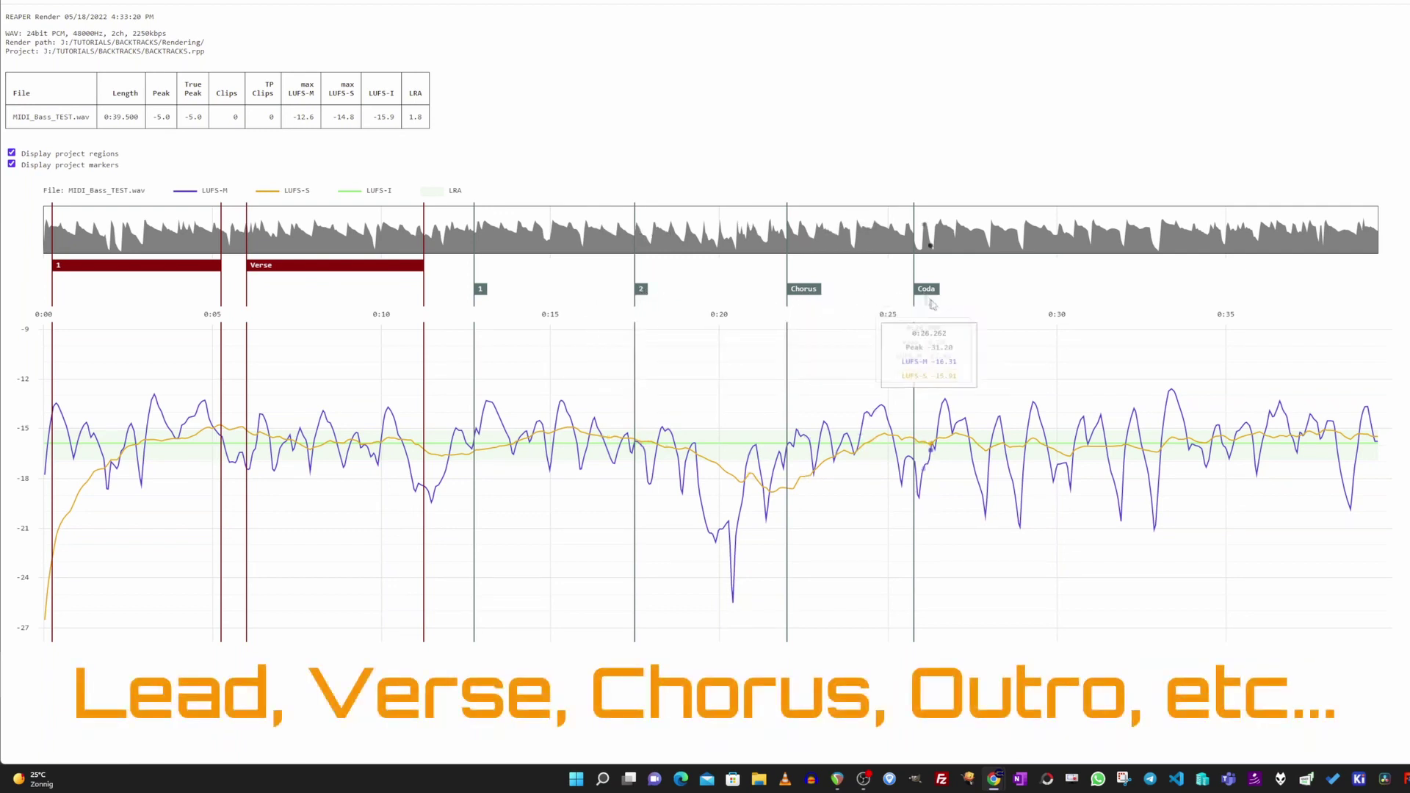
Reload the statistics page, save it as REAPER Render_BACKTRACKS.rpp.html, and open the saved copy
{"action": "right_click", "coordinate": [812, 118]}
{"action": "left_click", "coordinate": [838, 175]}
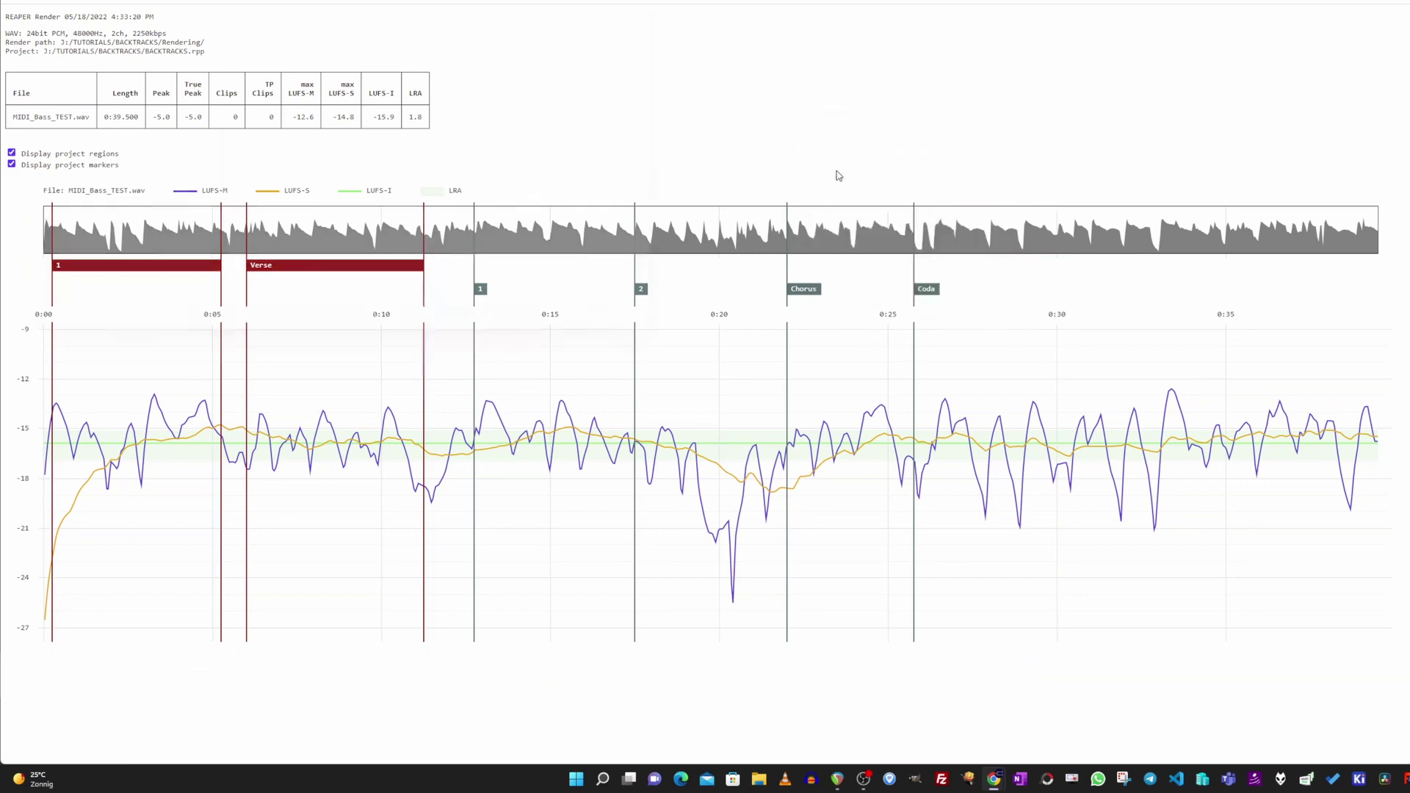
{"action": "key", "text": "ctrl+s"}
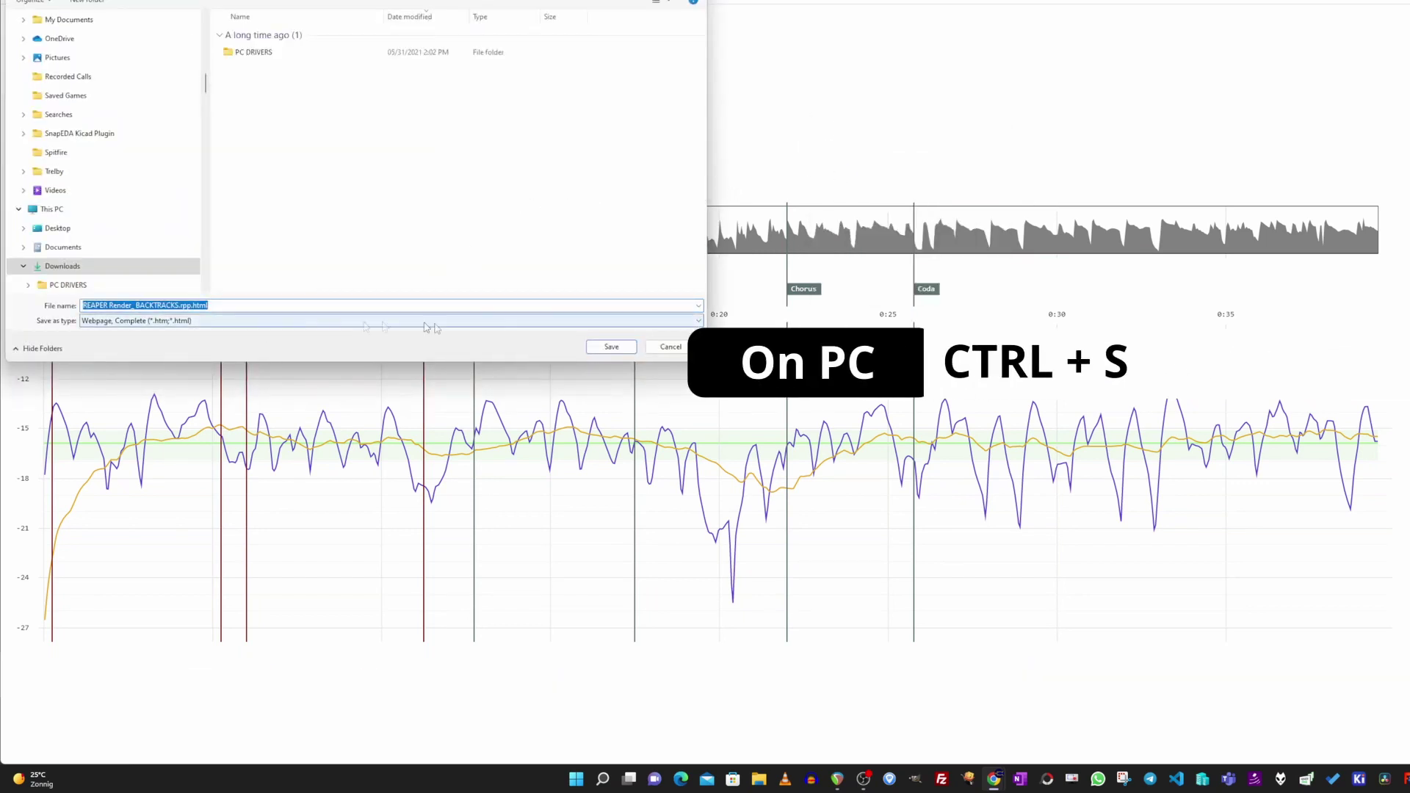
{"action": "left_click", "coordinate": [611, 347]}
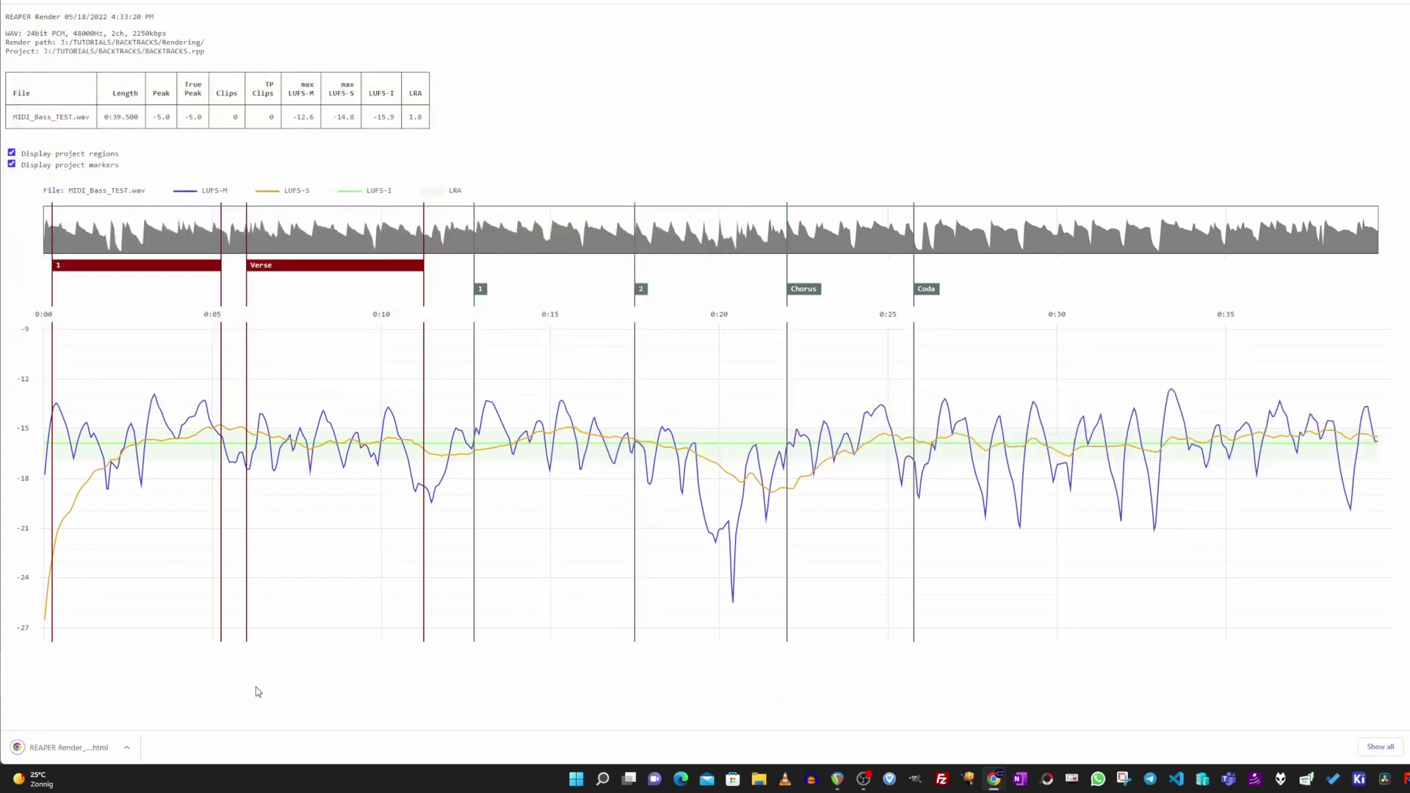
{"action": "left_click", "coordinate": [74, 746]}
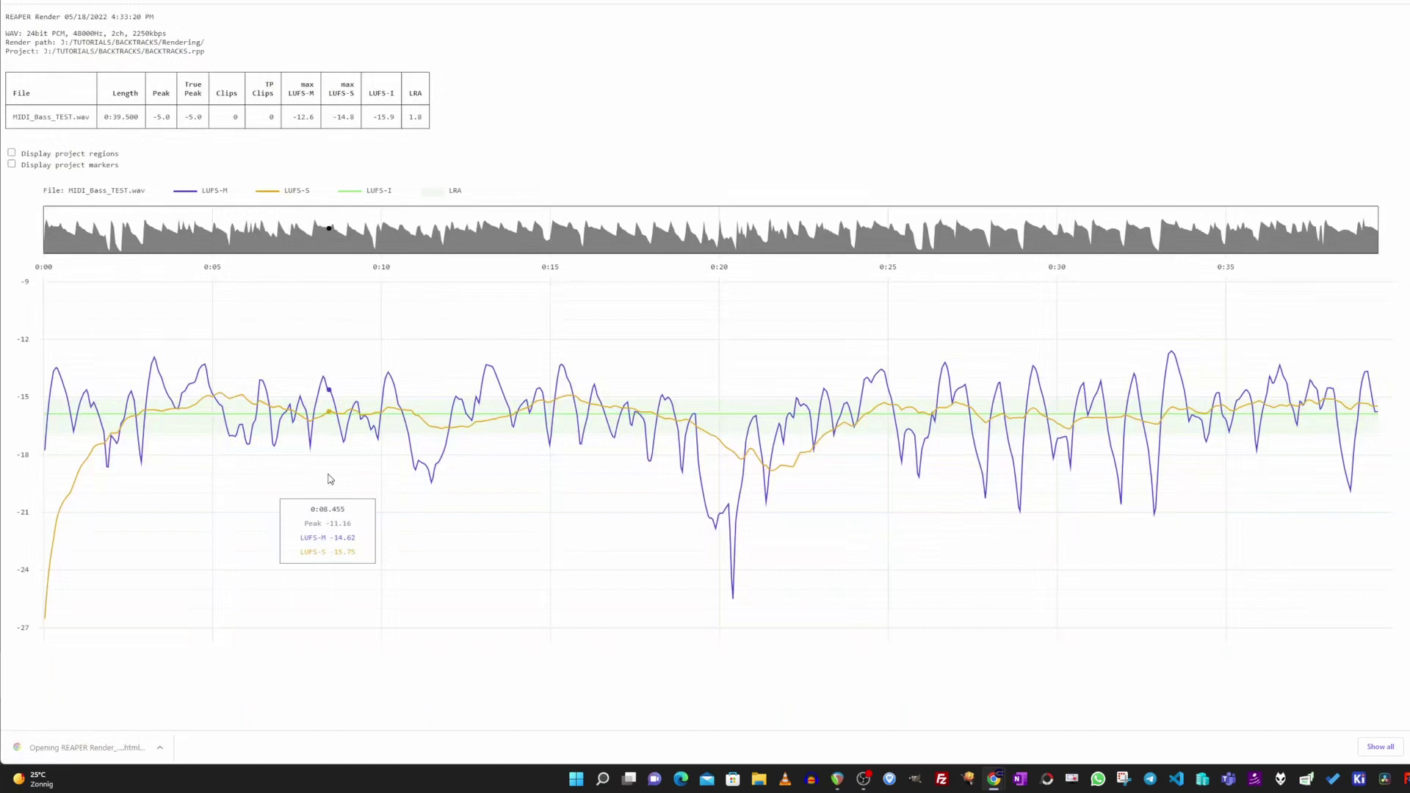
Tick Display project regions and Display project markers on the saved chart
{"action": "left_click", "coordinate": [12, 154]}
{"action": "left_click", "coordinate": [12, 166]}
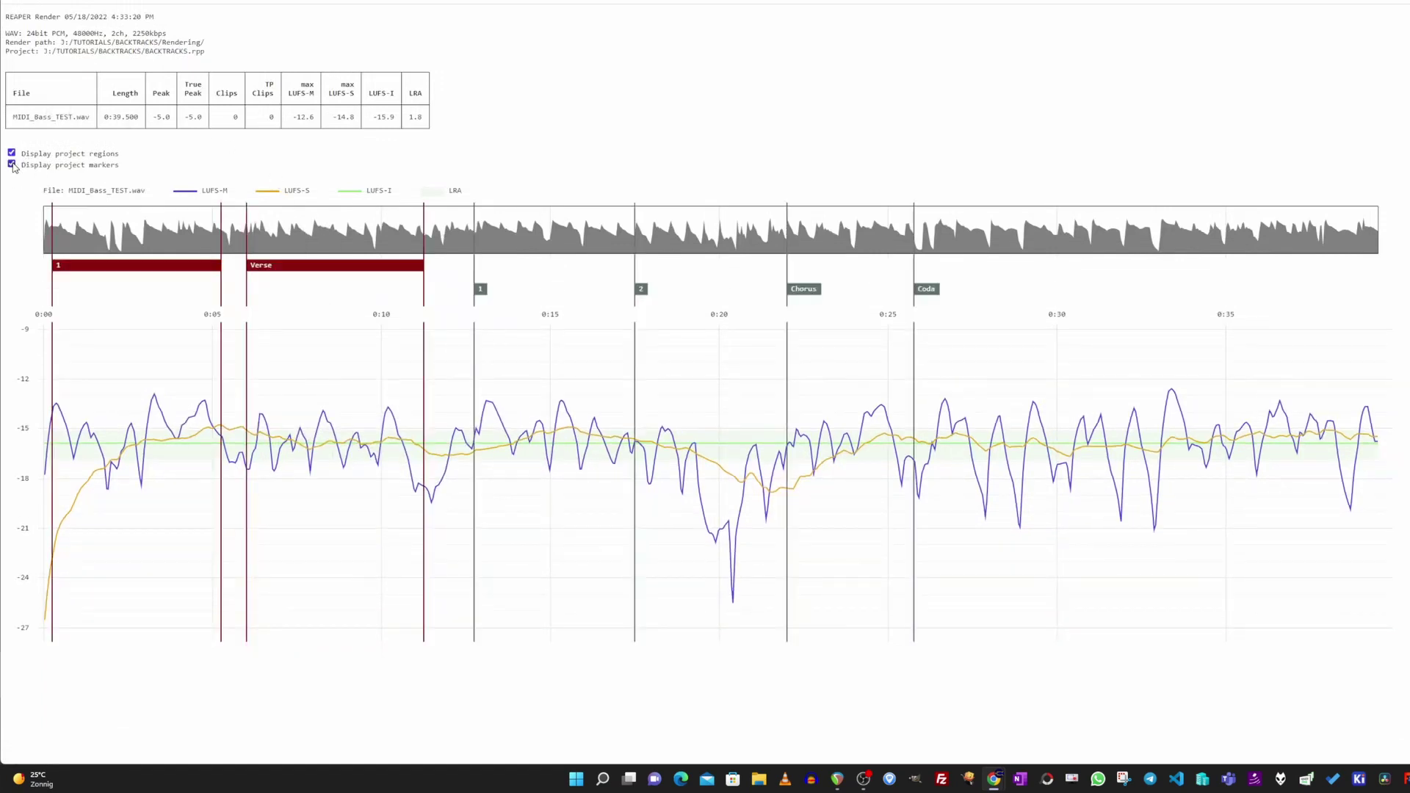